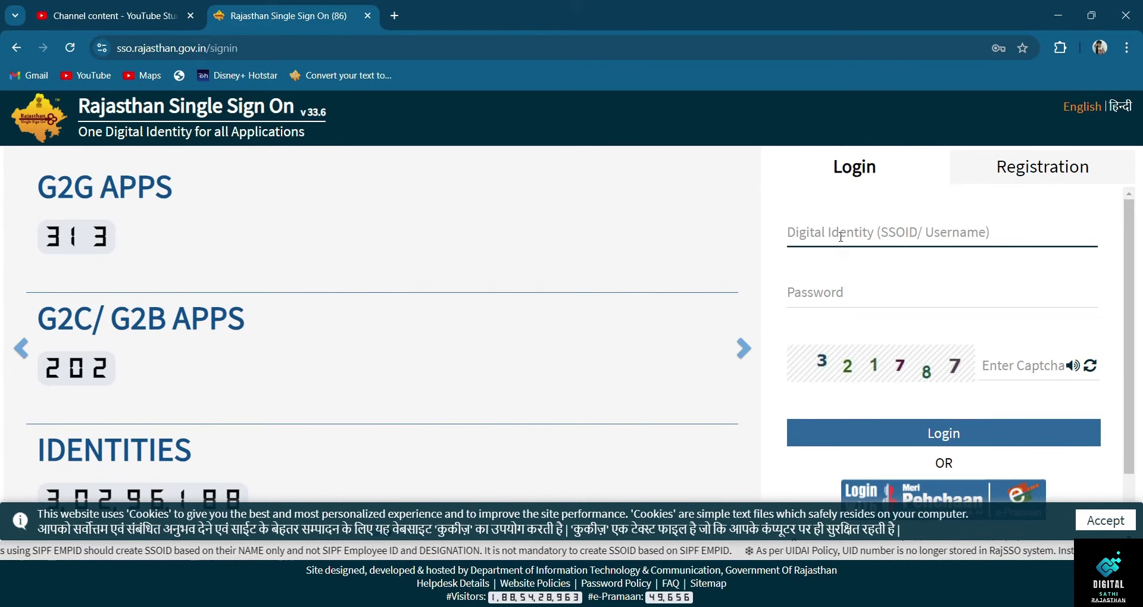
- Sign in to Rajasthan SSO with the saved autofill credentials and the displayed captcha
{"action": "type", "text": "PRAD"}
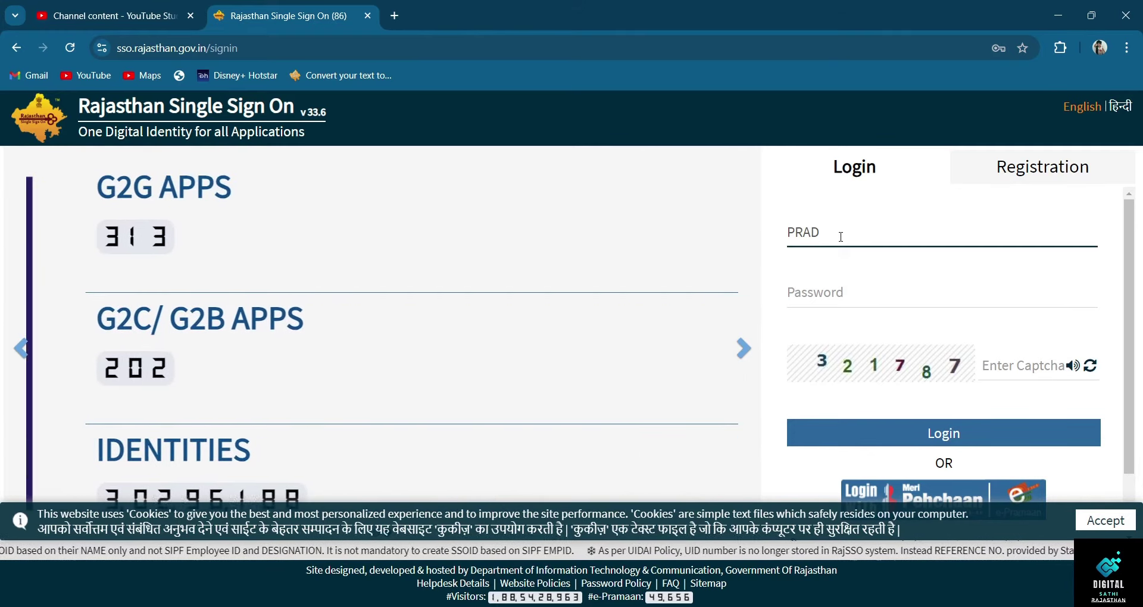
{"action": "left_click", "coordinate": [922, 282]}
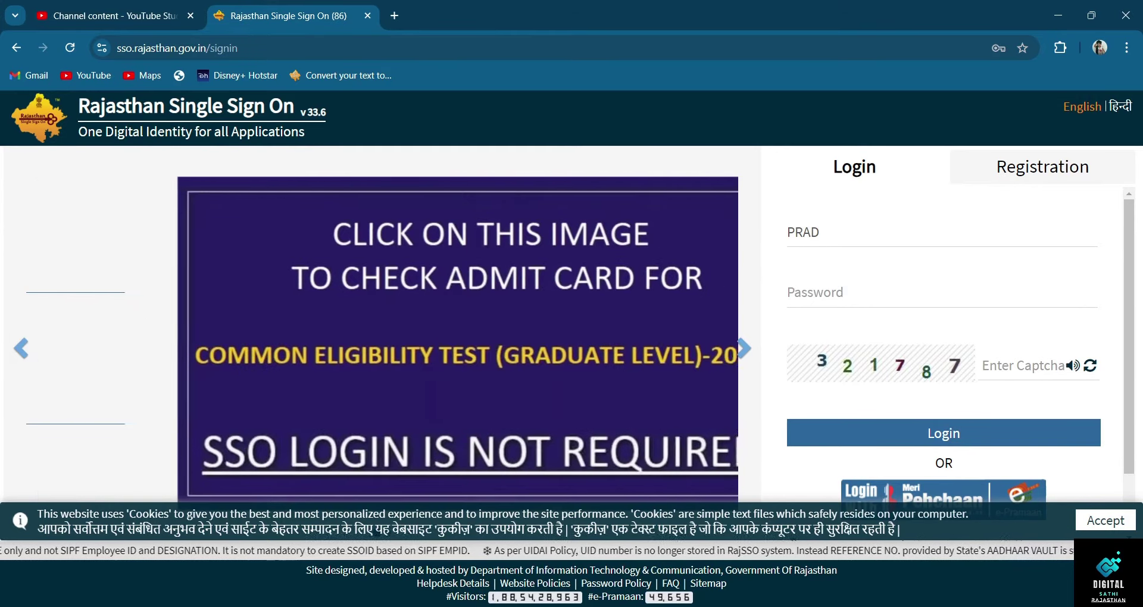
{"action": "left_click", "coordinate": [923, 282]}
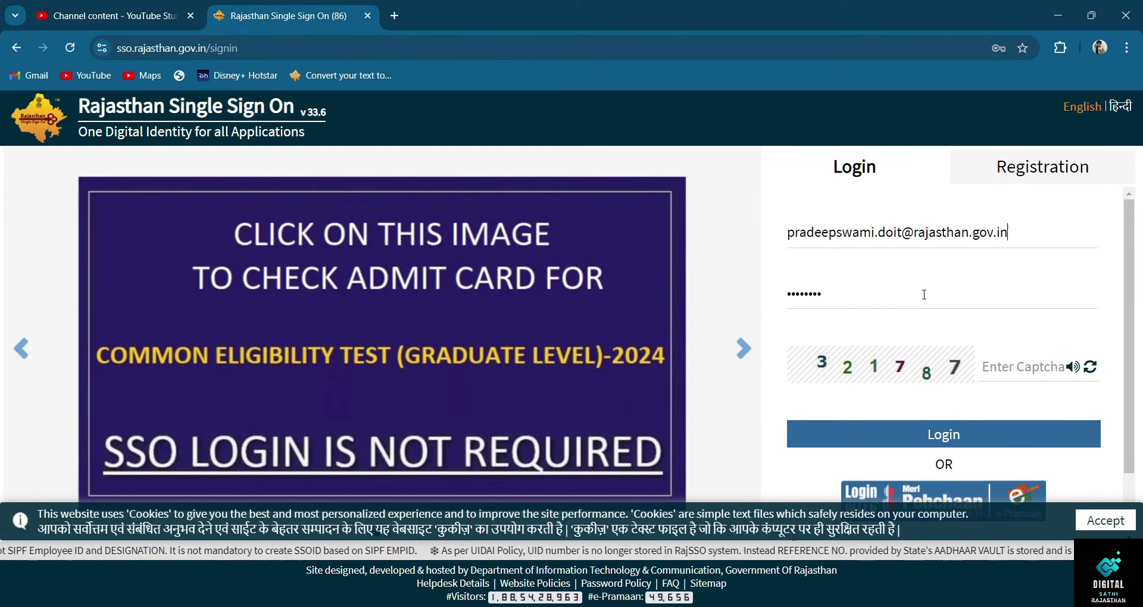
{"action": "left_click", "coordinate": [1002, 375]}
{"action": "type", "text": "321787"}
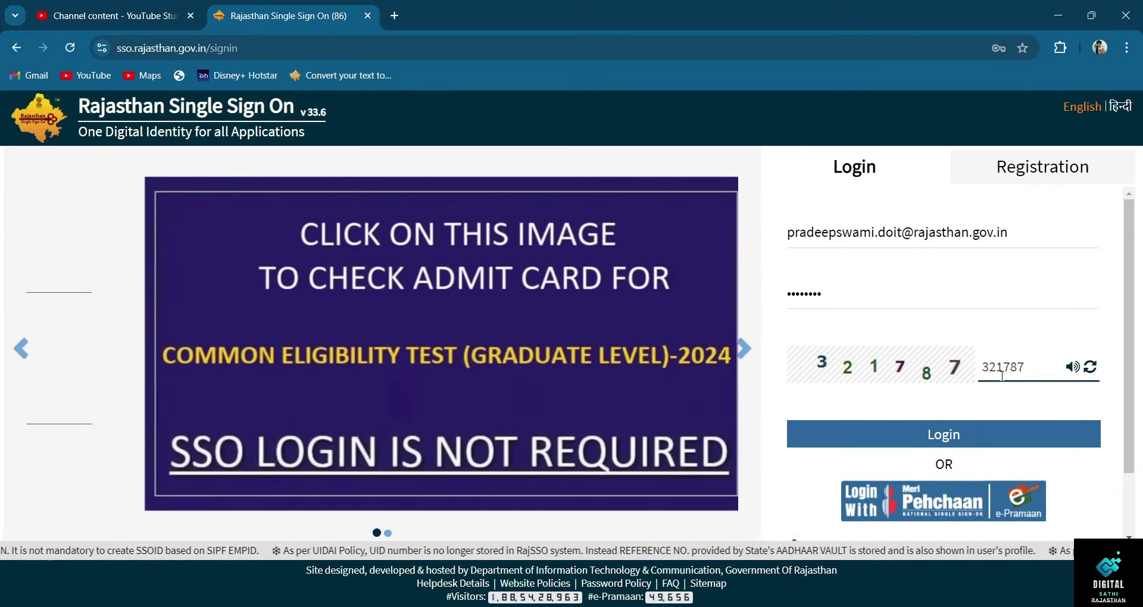
{"action": "left_click", "coordinate": [983, 441]}
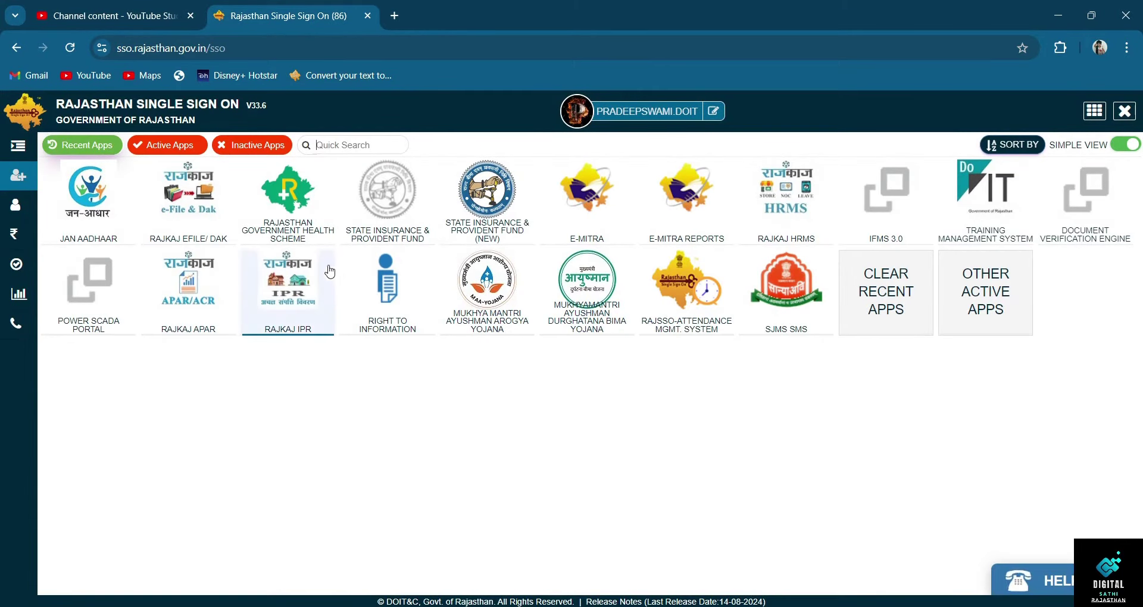
- Launch RAJKAJ EFILE/DAK from the SSO dashboard
{"action": "left_click", "coordinate": [174, 212]}
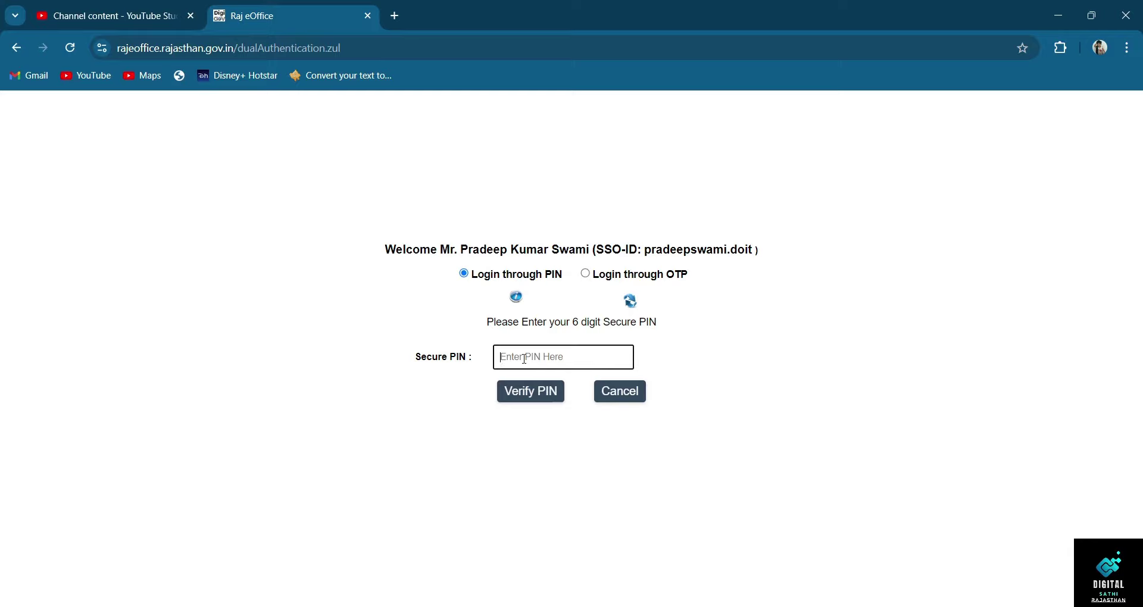
- Enter the 6-digit secure PIN and verify it
{"action": "type", "text": "••••••"}
{"action": "left_click", "coordinate": [527, 397]}
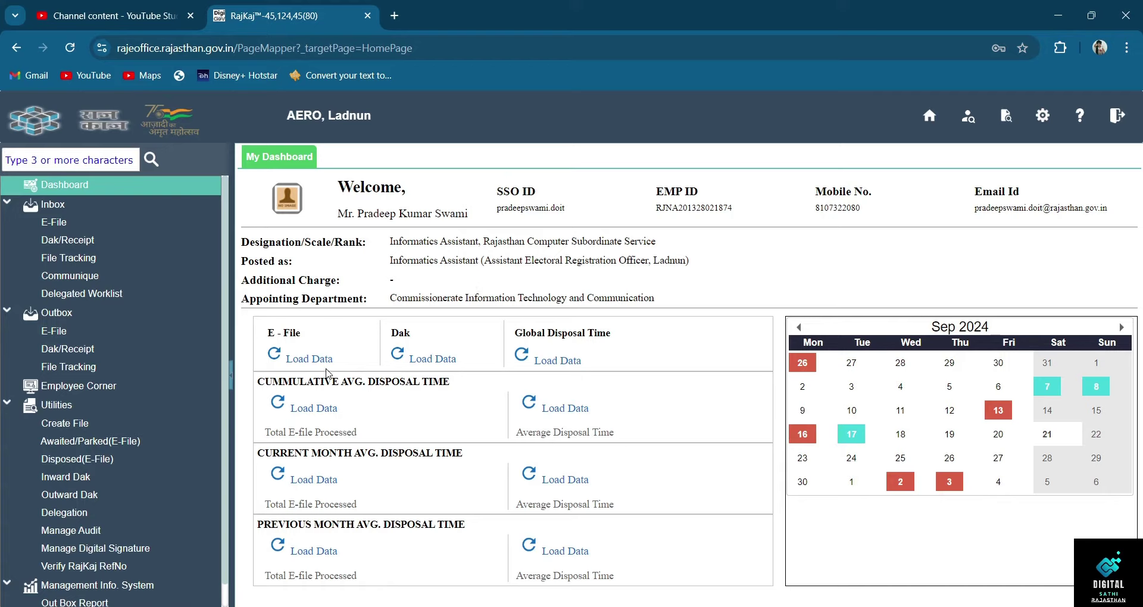
- Load the dashboard statistics, showing 72 cumulative e-files and 01:57 Hrs average disposal time
{"action": "left_click", "coordinate": [323, 361]}
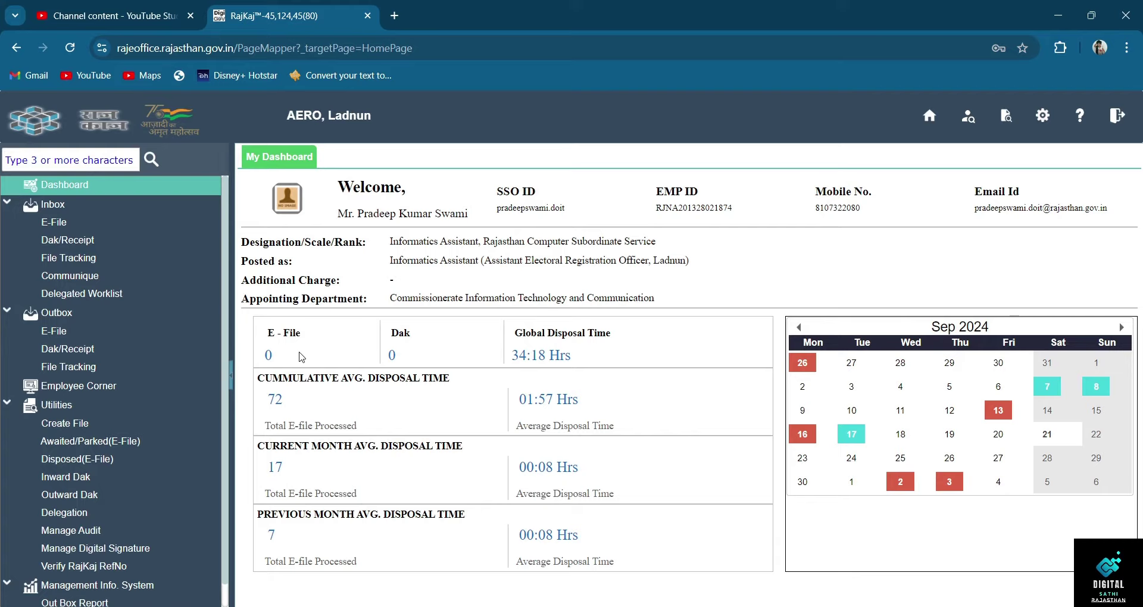
{"action": "left_click_drag", "start_coordinate": [386, 359], "coordinate": [406, 360]}
{"action": "left_click", "coordinate": [422, 360]}
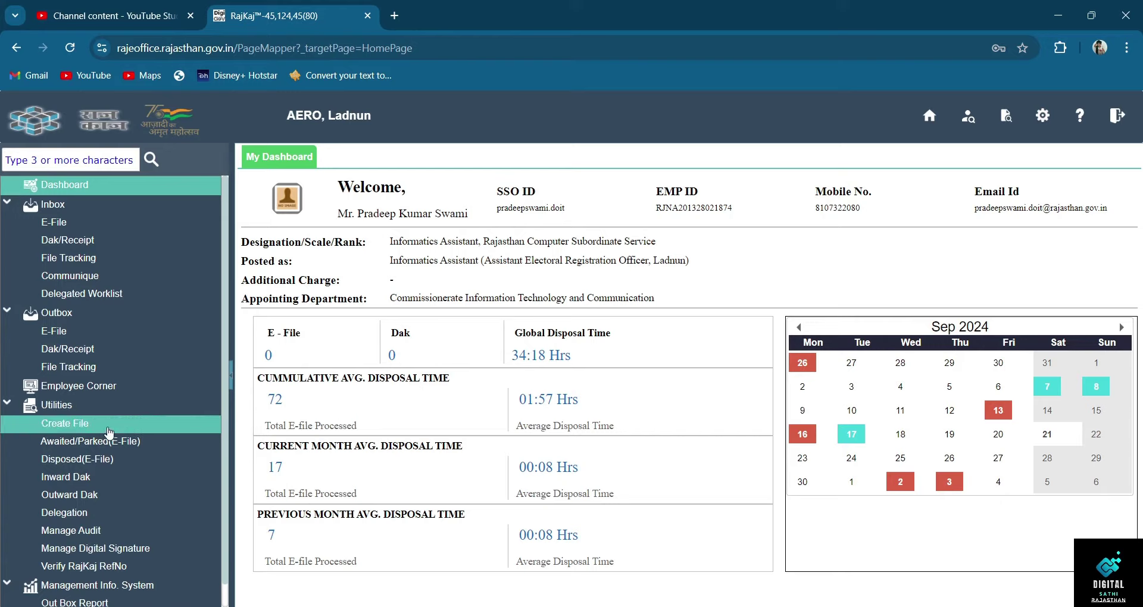
- Open Utilities > Create File and set File Creation to On Behalf
{"action": "left_click", "coordinate": [109, 424]}
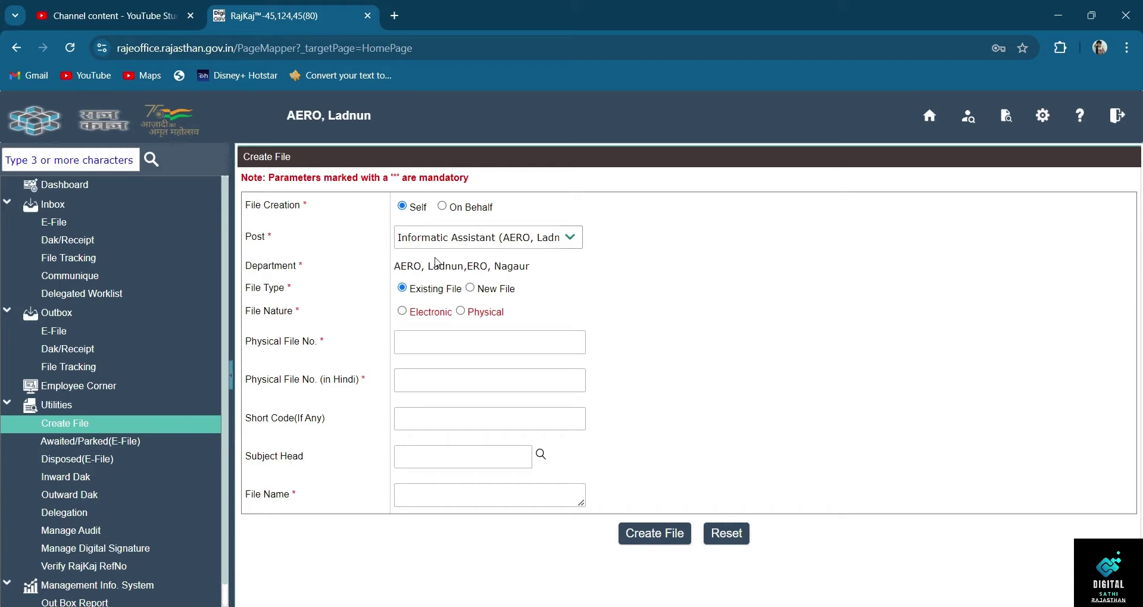
{"action": "left_click", "coordinate": [443, 207]}
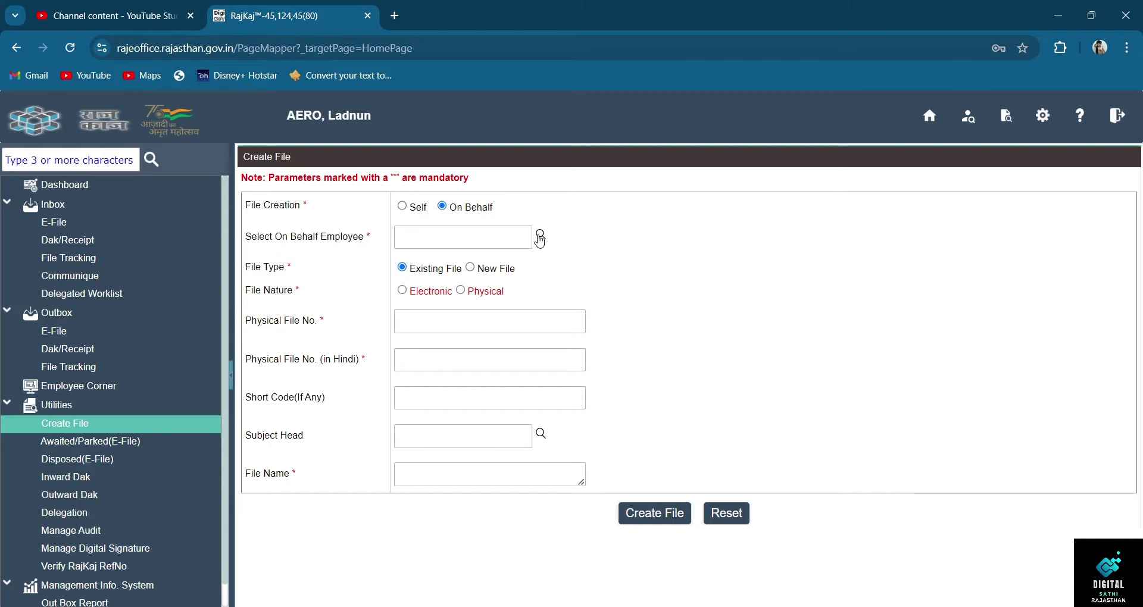
- Dismiss the on-behalf employee search unused and set File Creation back to Self
{"action": "left_click", "coordinate": [540, 238]}
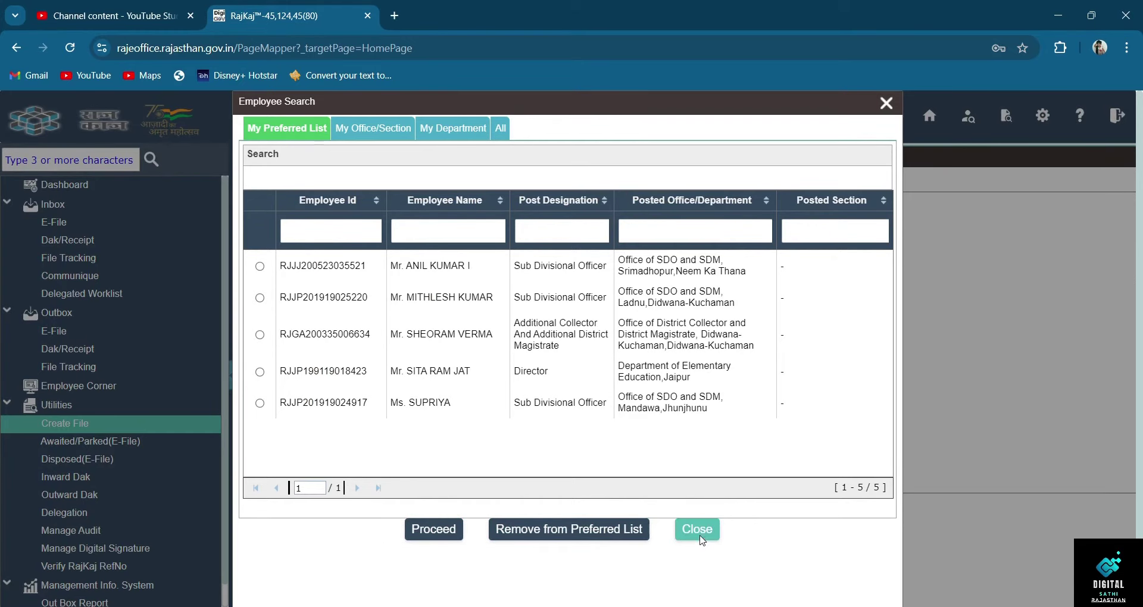
{"action": "left_click", "coordinate": [697, 533]}
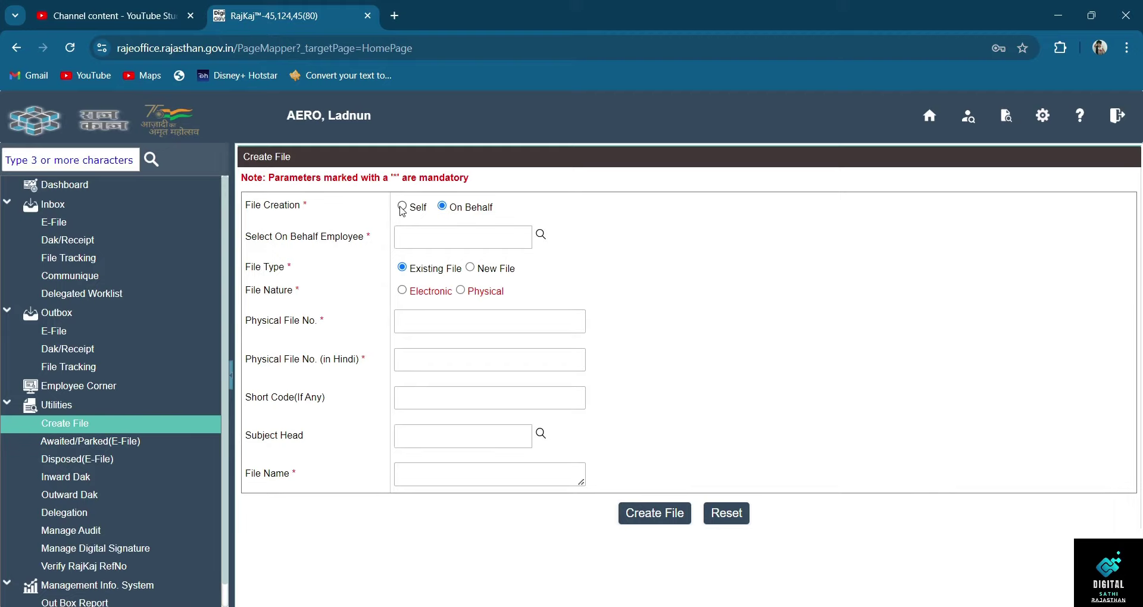
{"action": "left_click", "coordinate": [402, 207]}
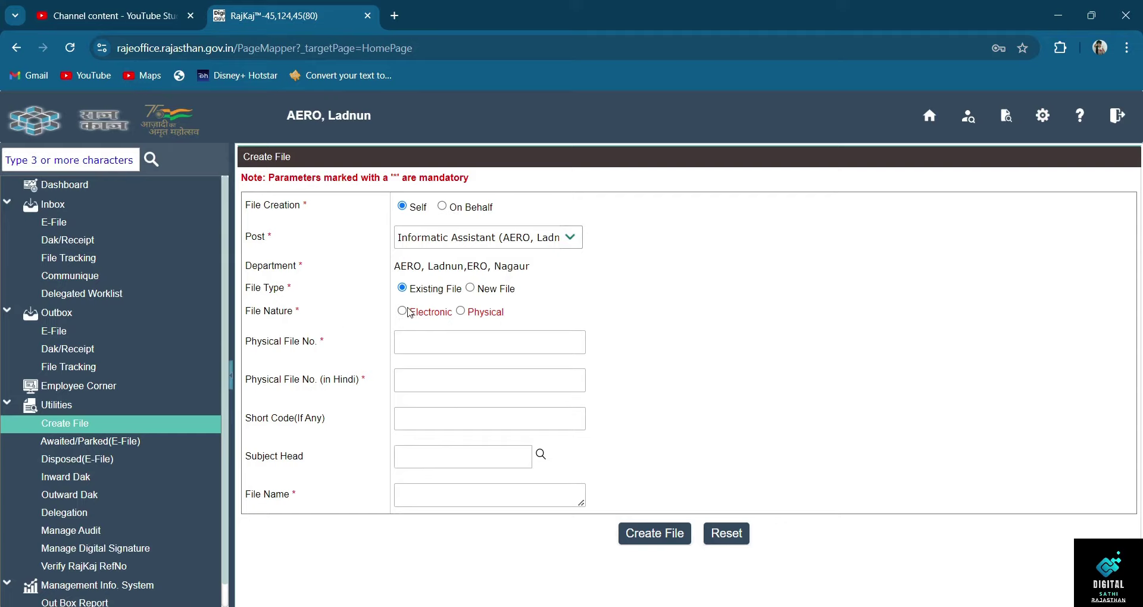
- Set File Nature to Electronic and move through Last NoteSheet Para No. to Physical File No
{"action": "left_click", "coordinate": [403, 311]}
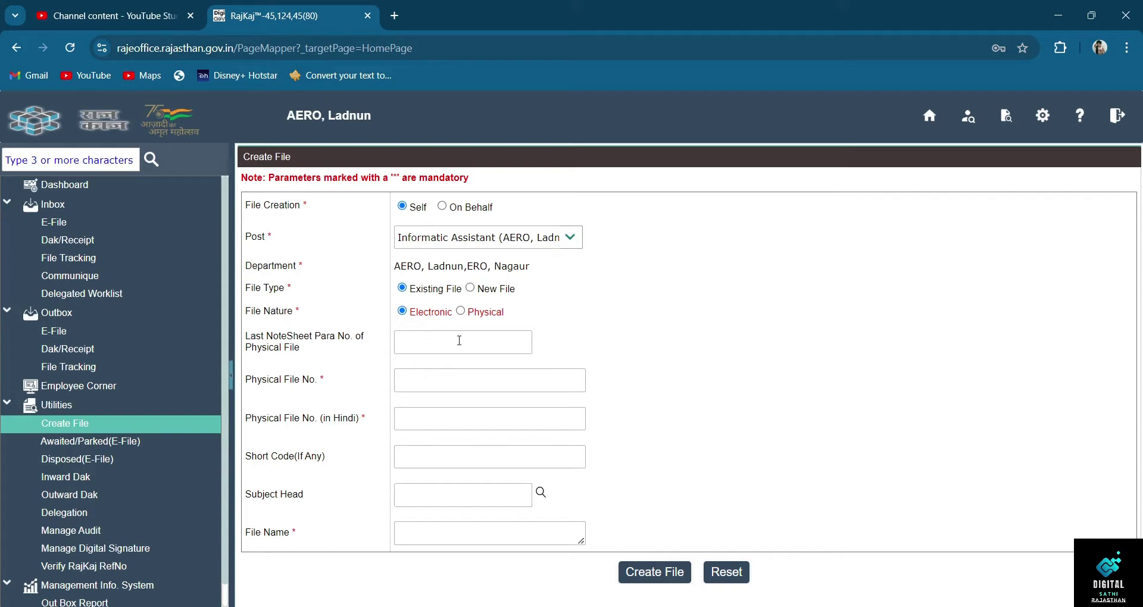
{"action": "left_click", "coordinate": [438, 342]}
{"action": "left_click", "coordinate": [438, 343]}
{"action": "left_click", "coordinate": [431, 384]}
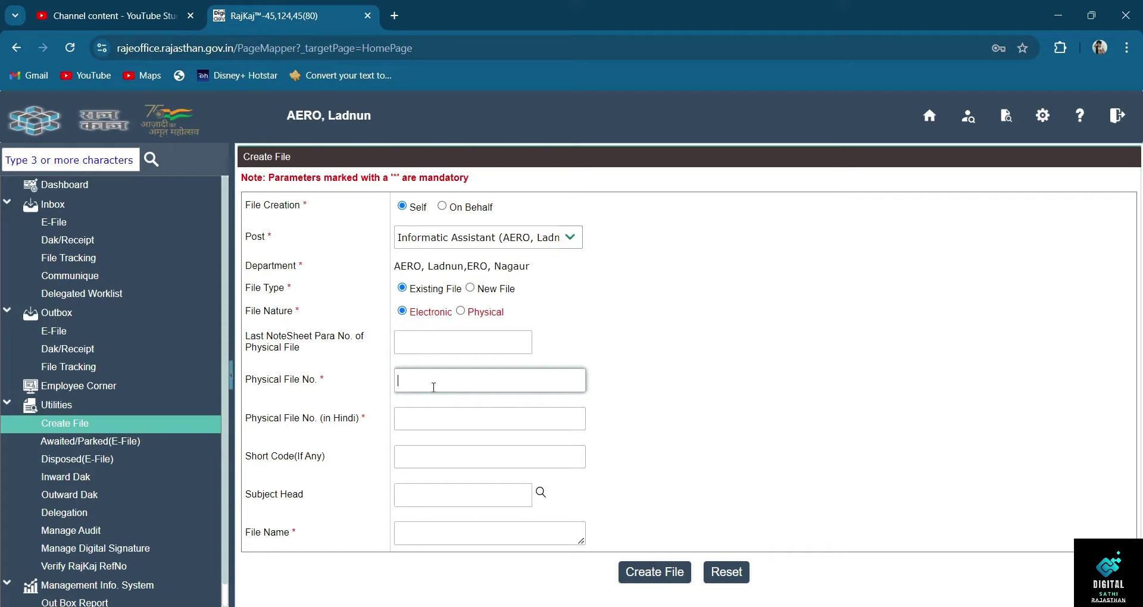
- Enter Physical File No. F1/TEST and its Hindi version F1/टेस्ट
{"action": "type", "text": "F1"}
{"action": "type", "text": "/TEST"}
{"action": "left_click", "coordinate": [435, 419]}
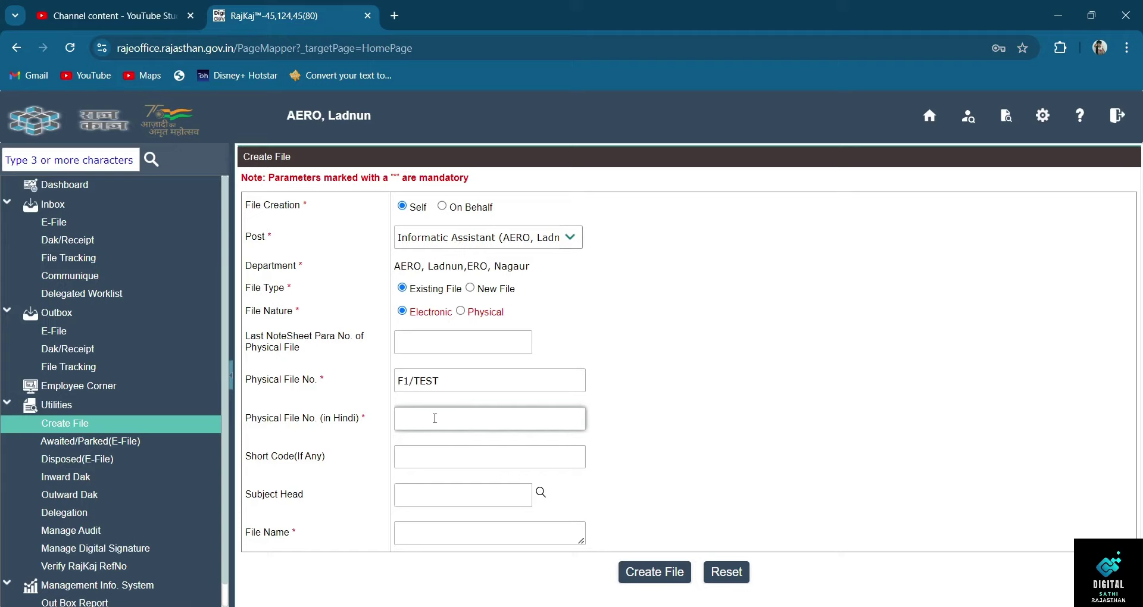
{"action": "type", "text": "F1/टेस्ट"}
- Enter Short Code SHORT and File Name FILE FOR TEST
{"action": "left_click", "coordinate": [421, 462]}
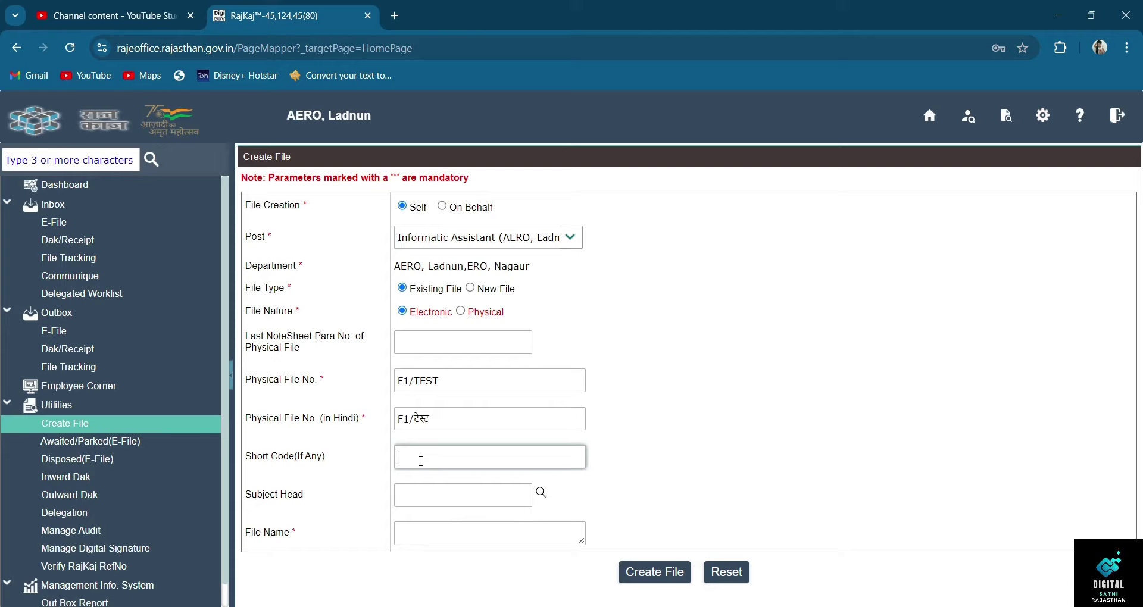
{"action": "type", "text": "SHORT"}
{"action": "key", "text": "Tab"}
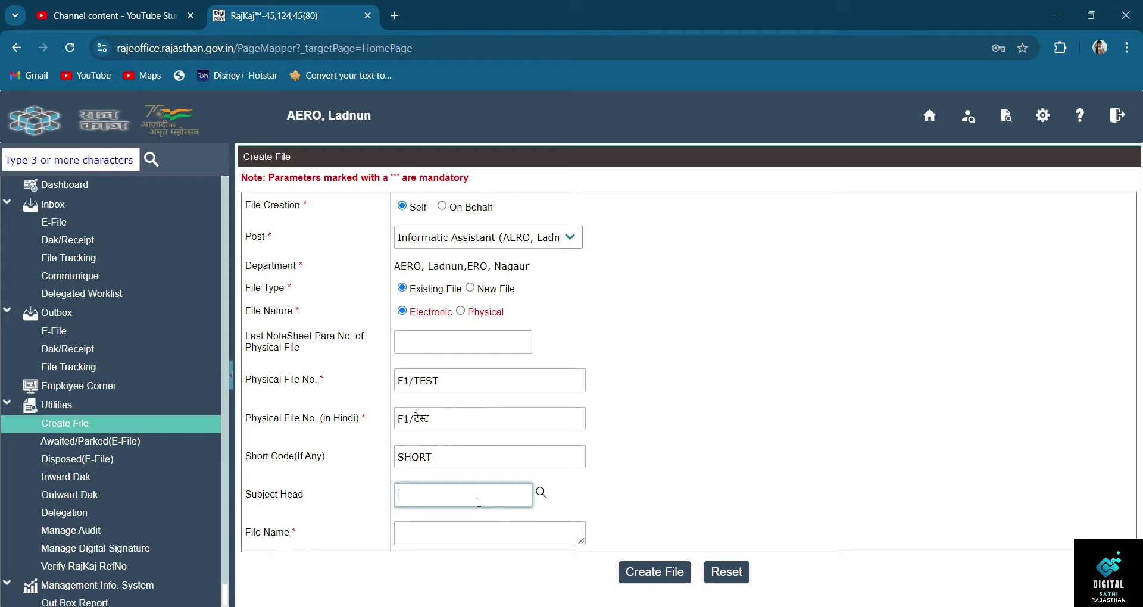
{"action": "left_click", "coordinate": [476, 533]}
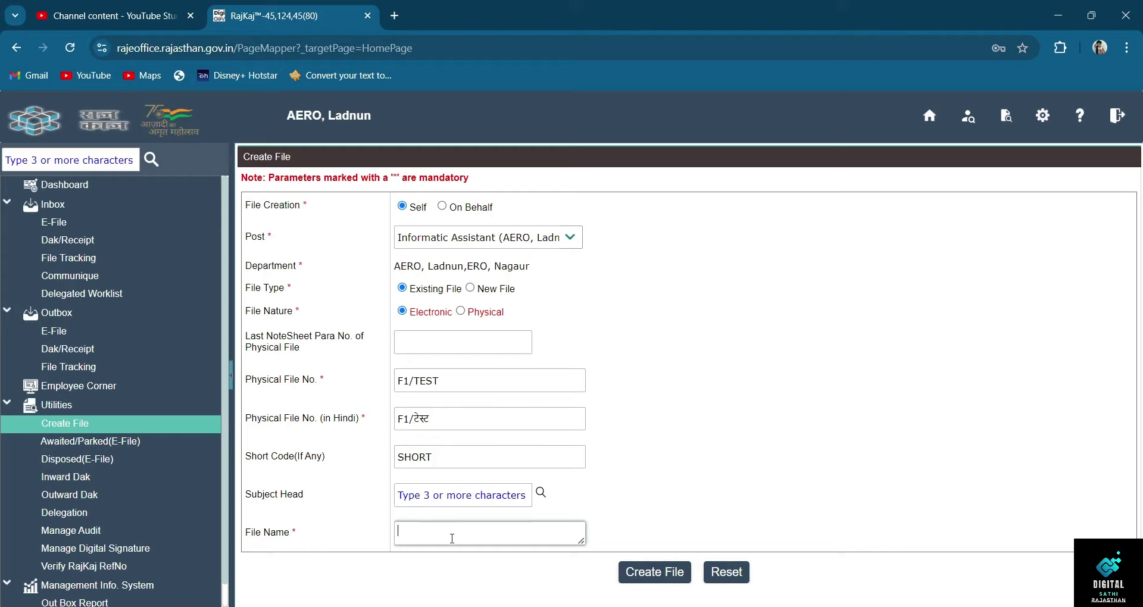
{"action": "type", "text": "FILE FOR TEST"}
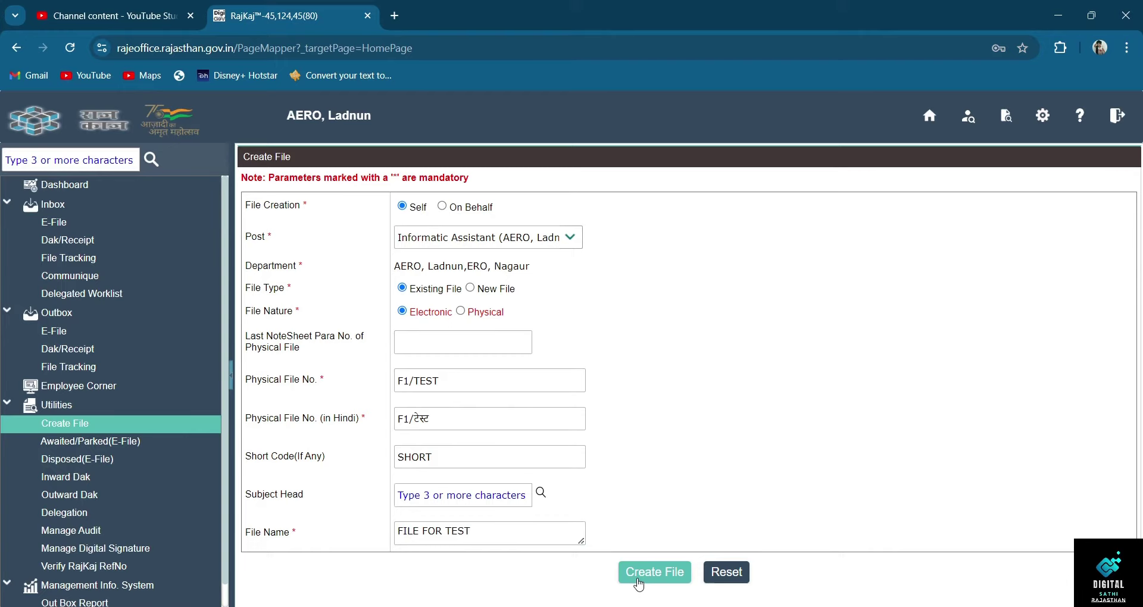
- Create the file and open F1/TEST-00008 from the E-File inbox
{"action": "left_click", "coordinate": [639, 572]}
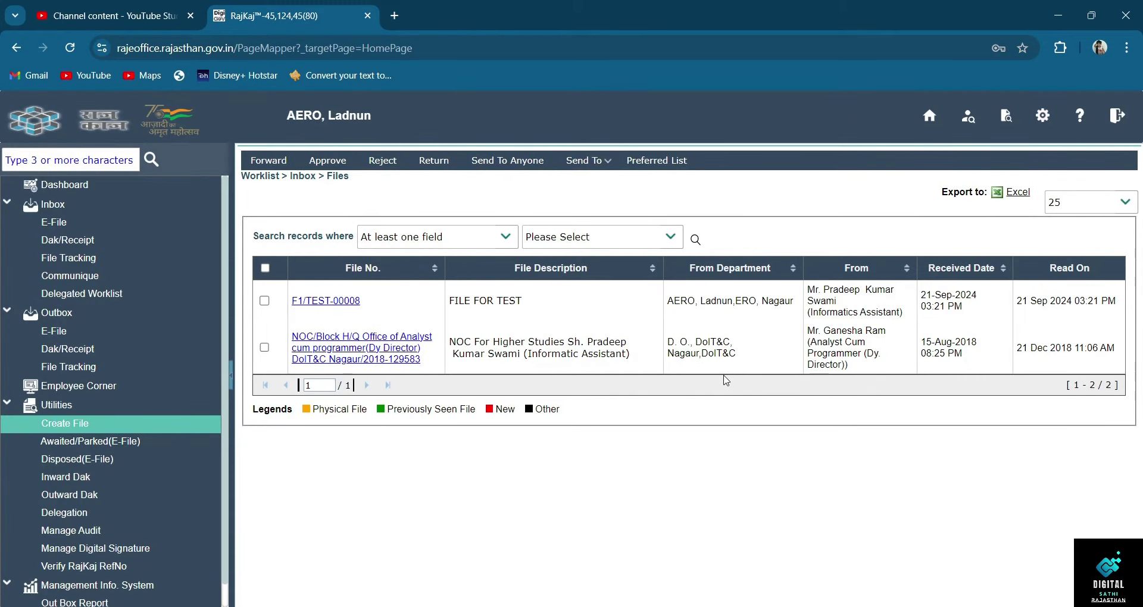
{"action": "left_click", "coordinate": [113, 229]}
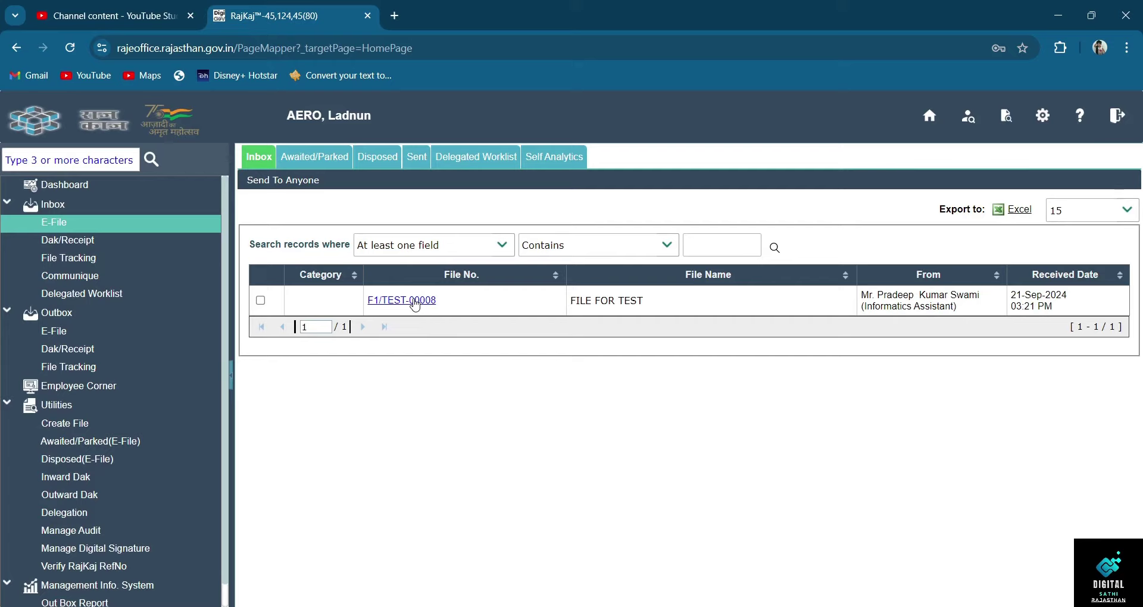
{"action": "left_click", "coordinate": [416, 301]}
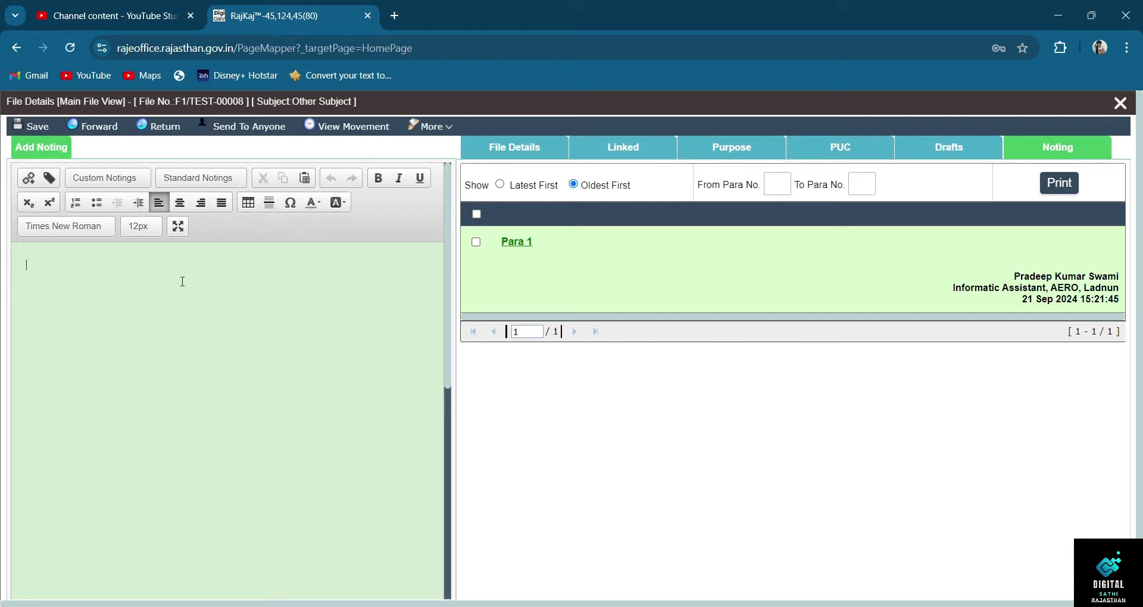
- Review the File Details, Linked and Purpose tabs, keeping status Open, then initiate a purpose
{"action": "left_click", "coordinate": [530, 159]}
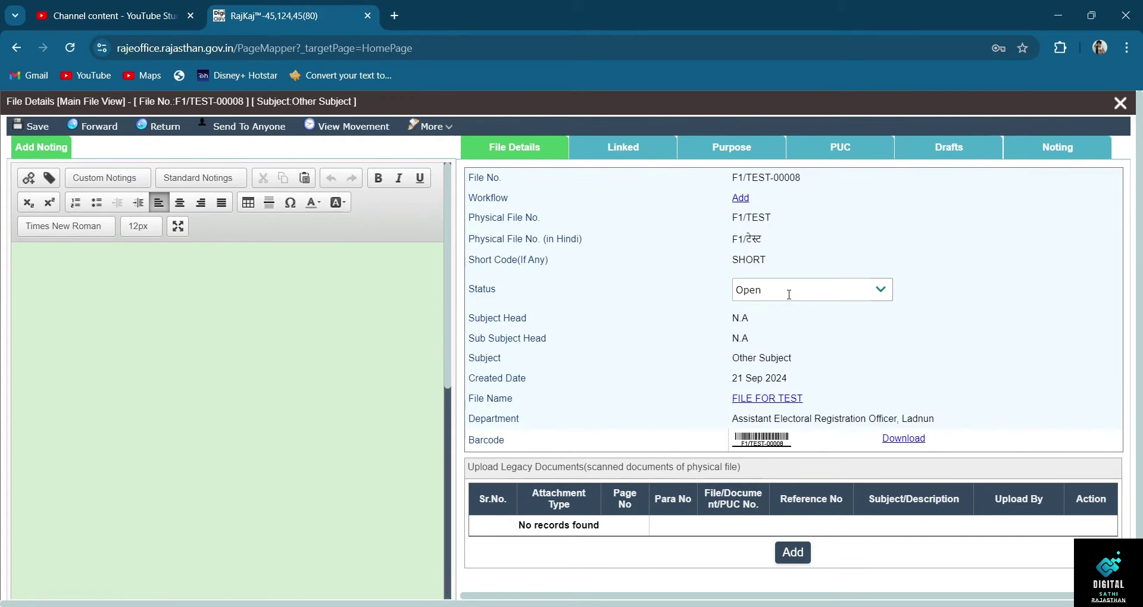
{"action": "left_click", "coordinate": [881, 292]}
{"action": "left_click", "coordinate": [881, 293]}
{"action": "left_click", "coordinate": [622, 159]}
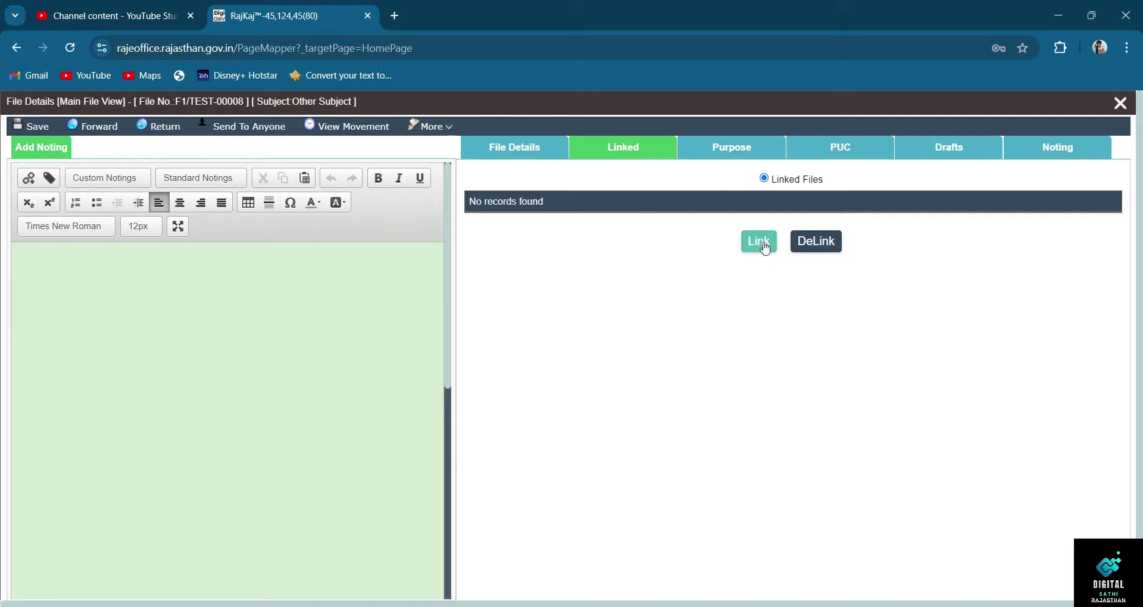
{"action": "left_click", "coordinate": [745, 158]}
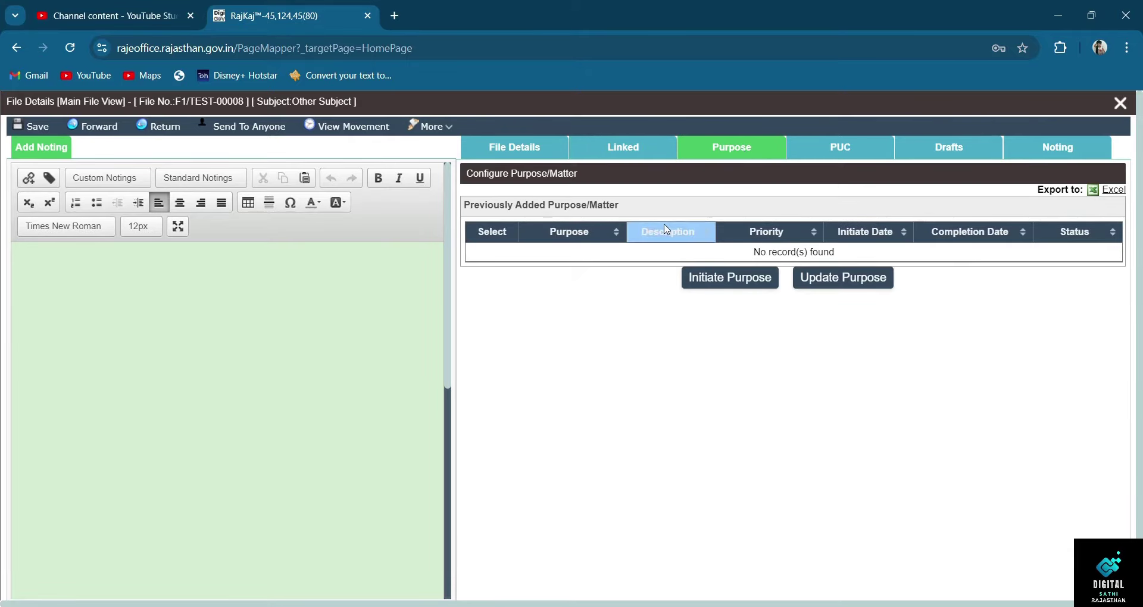
{"action": "left_click", "coordinate": [720, 281]}
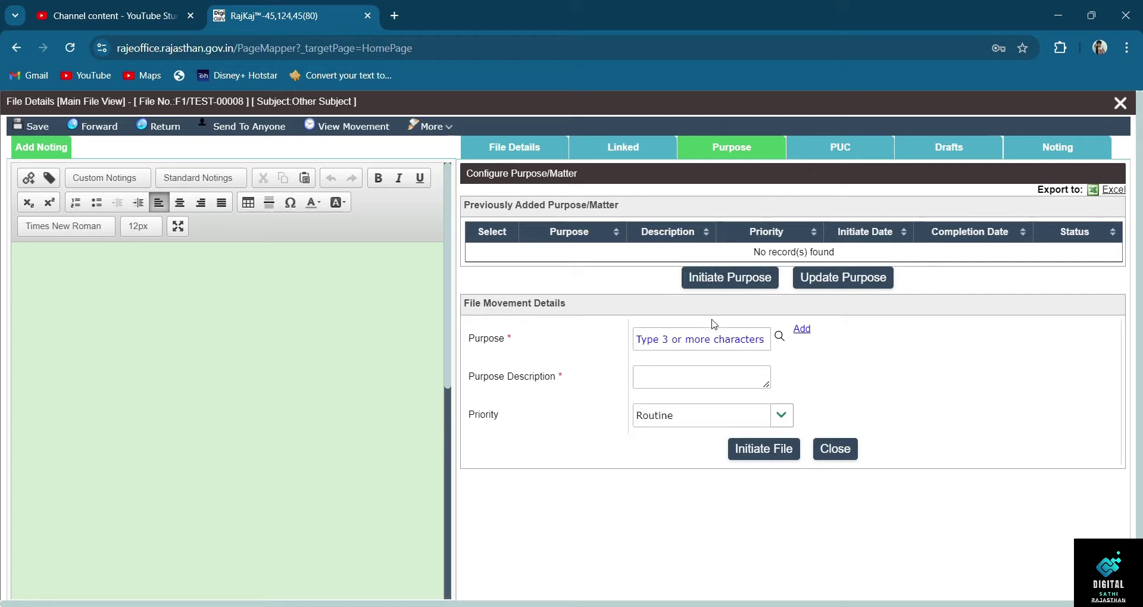
- Search the purpose list for PENSION and confirm it as the file's purpose
{"action": "left_click", "coordinate": [778, 339]}
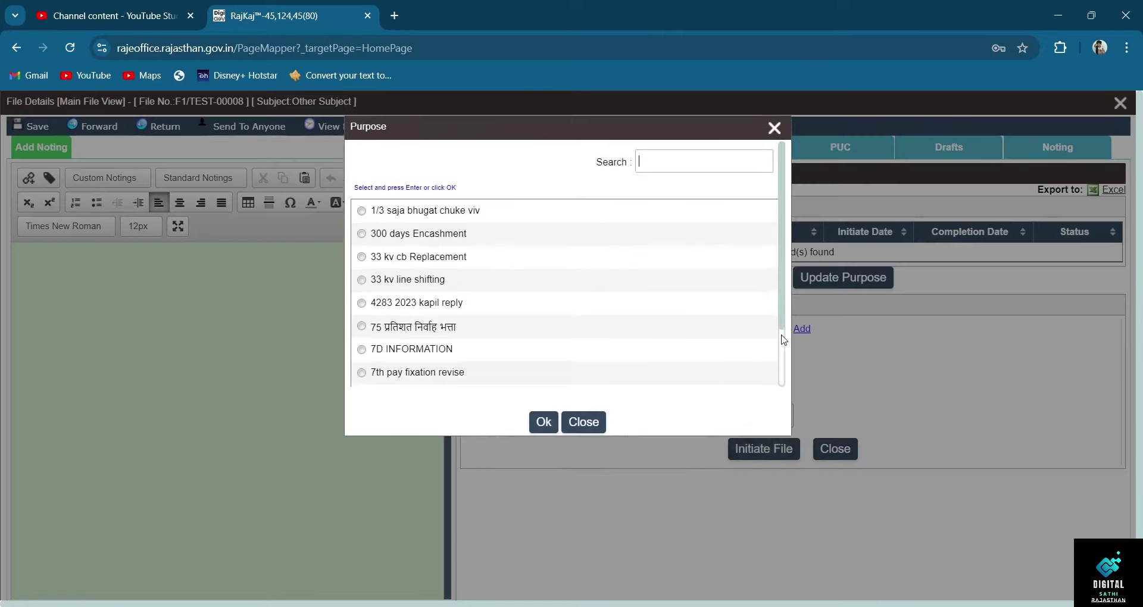
{"action": "scroll", "coordinate": [523, 314], "scroll_direction": "down", "scroll_amount": 2}
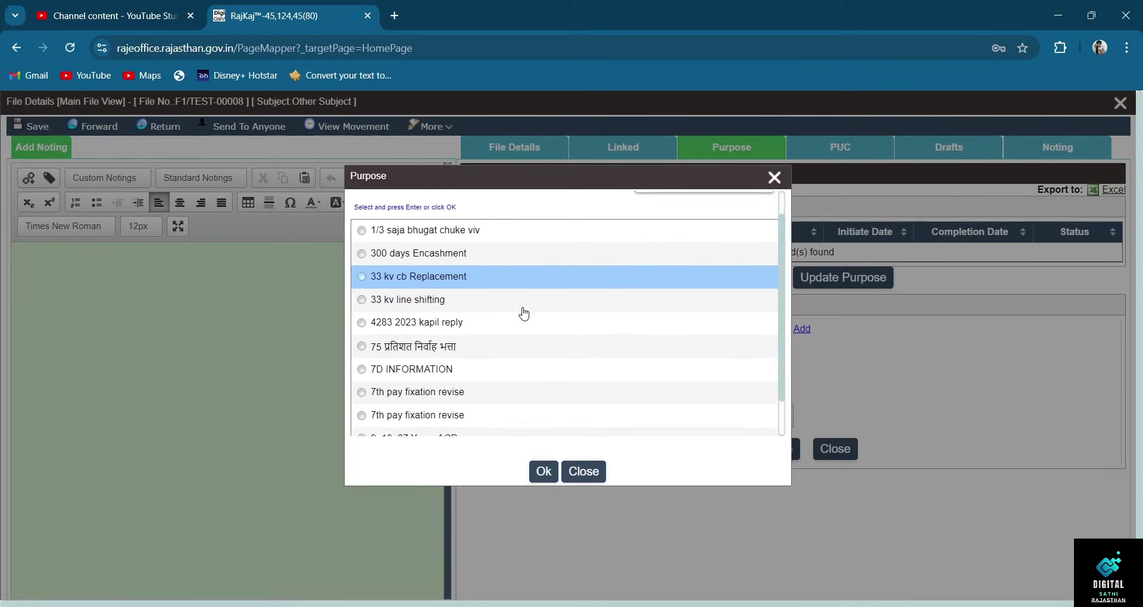
{"action": "scroll", "coordinate": [523, 314], "scroll_direction": "up", "scroll_amount": 2}
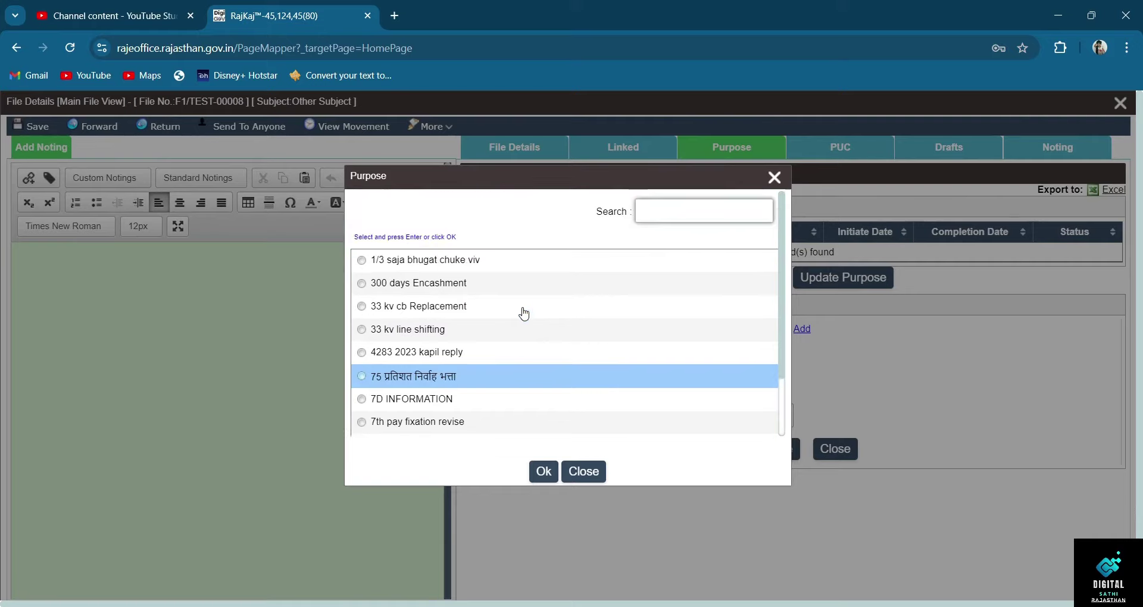
{"action": "left_click", "coordinate": [677, 219]}
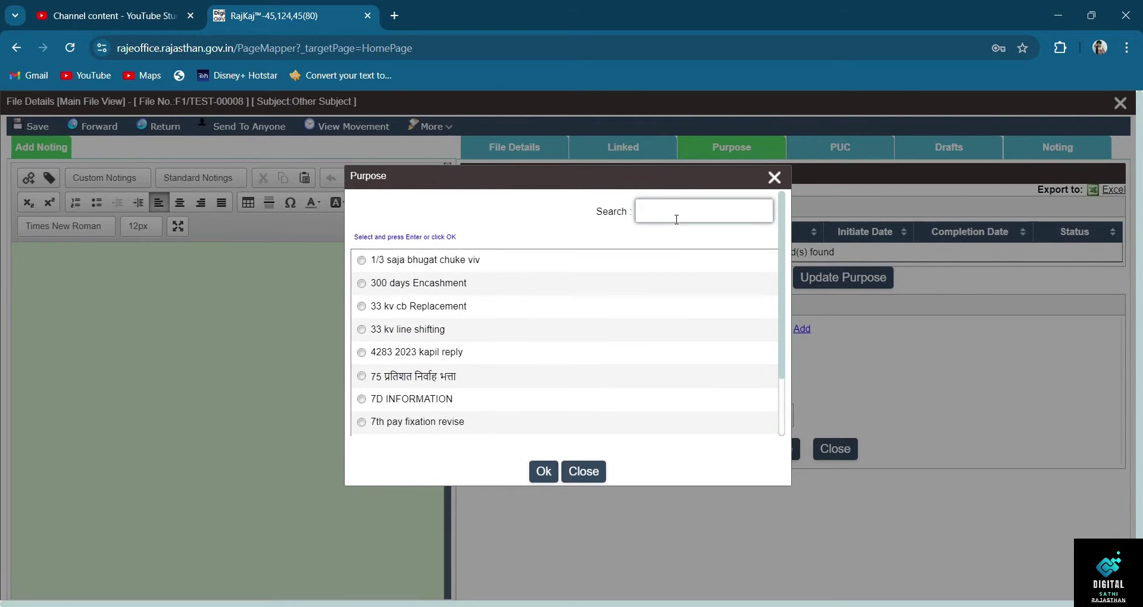
{"action": "type", "text": "PENSION"}
{"action": "key", "text": "Return"}
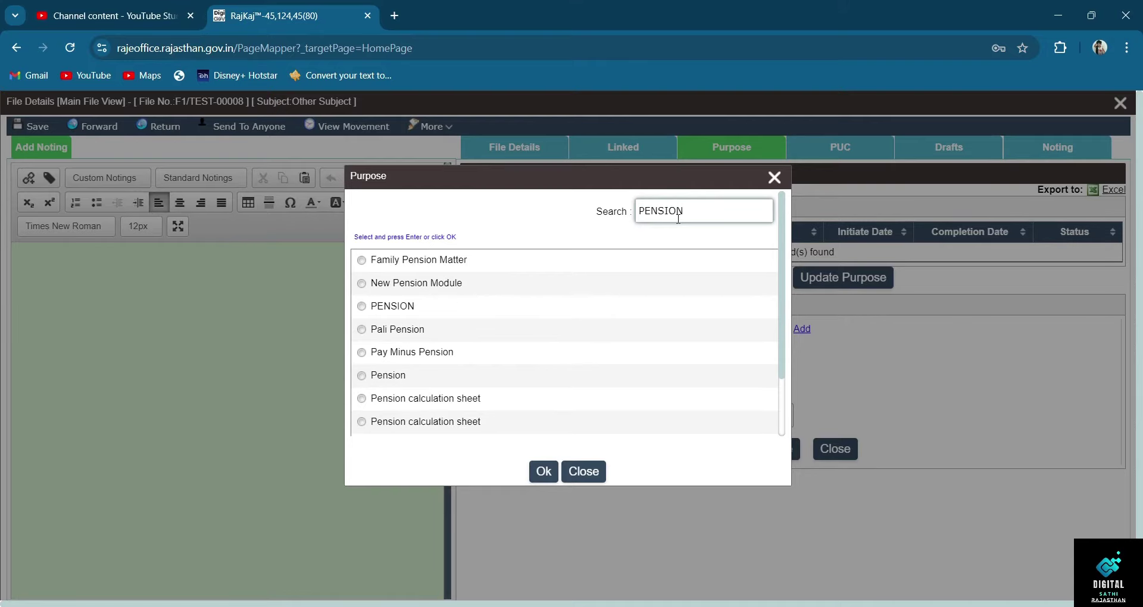
{"action": "left_click", "coordinate": [392, 317]}
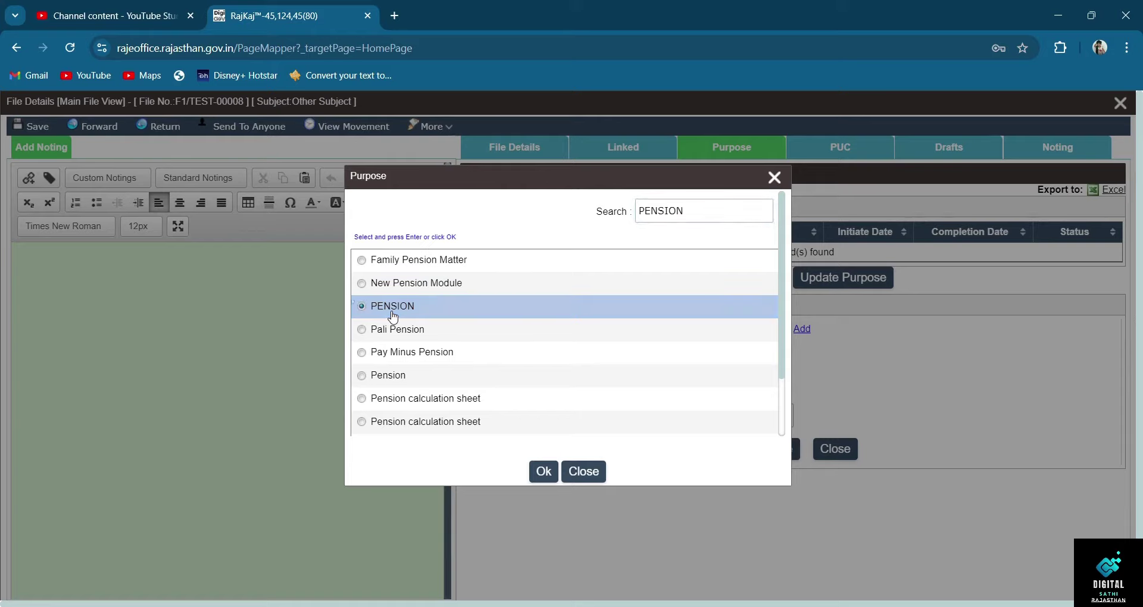
{"action": "left_click", "coordinate": [543, 473]}
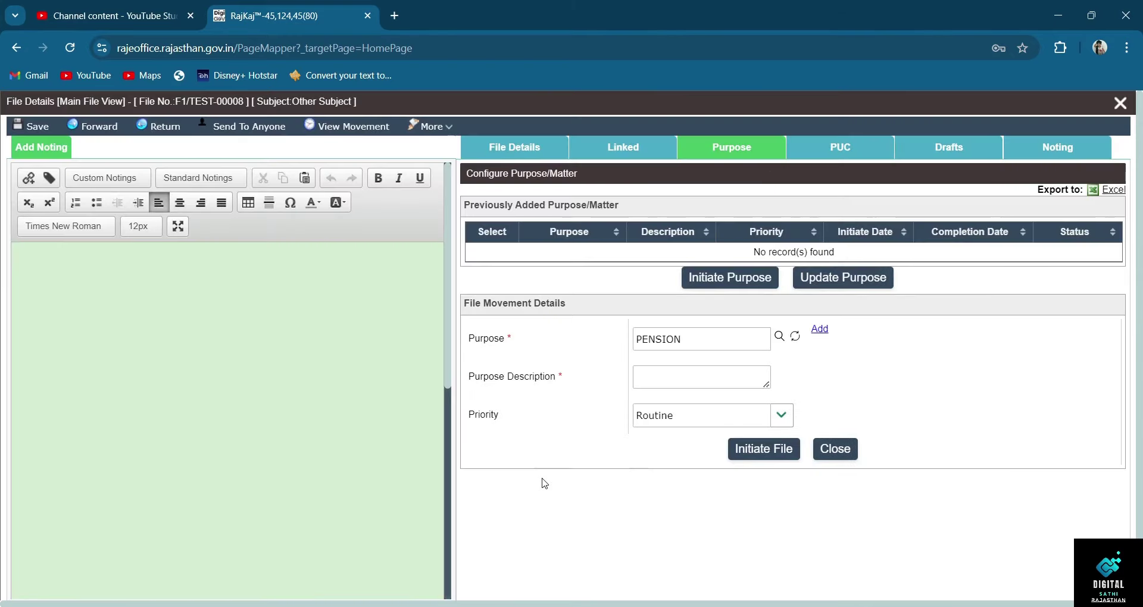
- Delete PENSION from the Purpose field and start adding a new purpose
{"action": "double_click", "coordinate": [721, 343]}
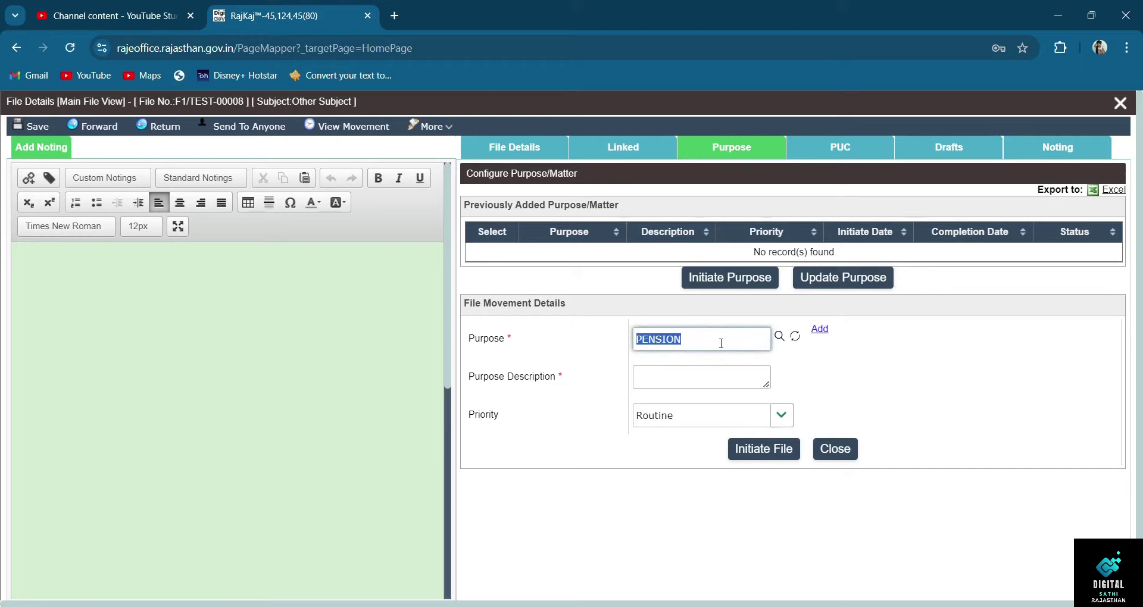
{"action": "key", "text": "BackSpace"}
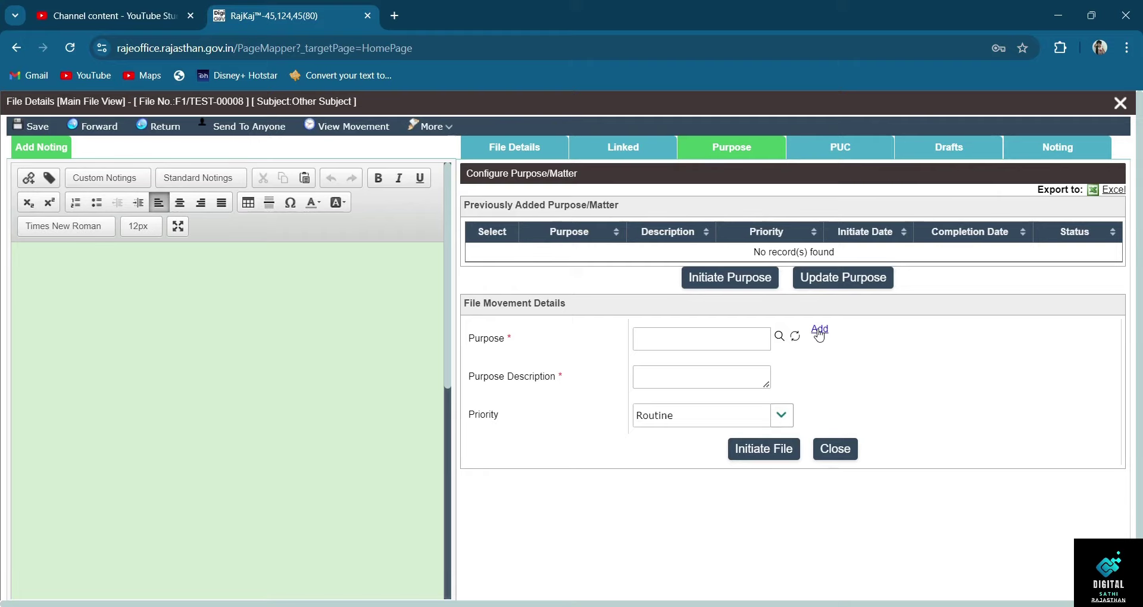
{"action": "left_click", "coordinate": [820, 331]}
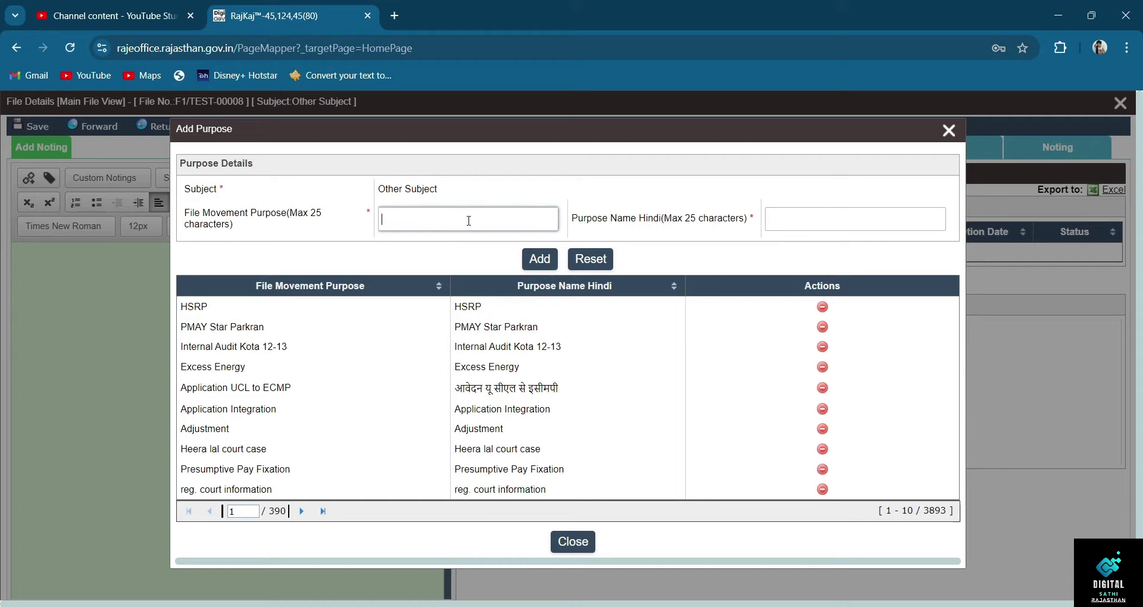
- Enter TEST and टेस्ट as the new purpose names, then close the form without adding
{"action": "left_click", "coordinate": [468, 220]}
{"action": "type", "text": "TEST"}
{"action": "key", "text": "Tab"}
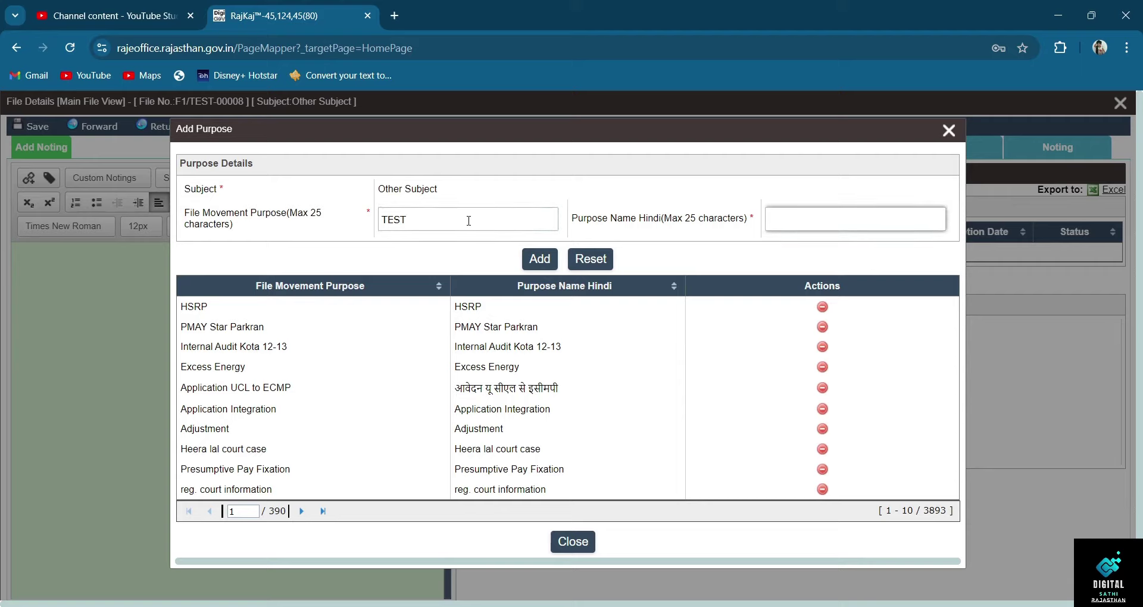
{"action": "type", "text": "TEST"}
{"action": "key", "text": "ctrl+a"}
{"action": "type", "text": "टेस्ट"}
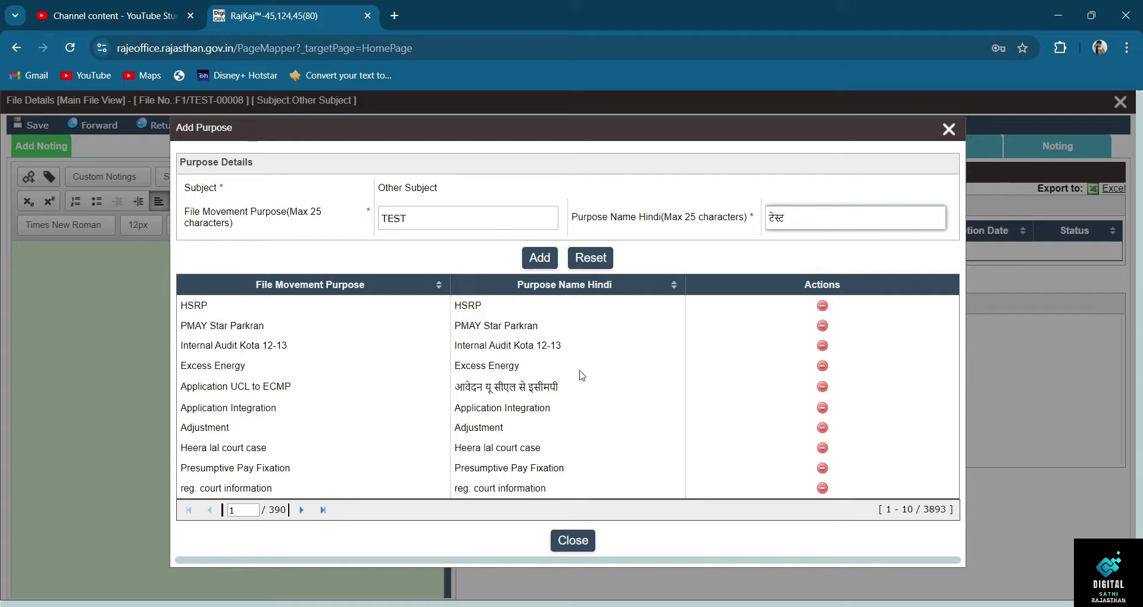
{"action": "left_click", "coordinate": [582, 541]}
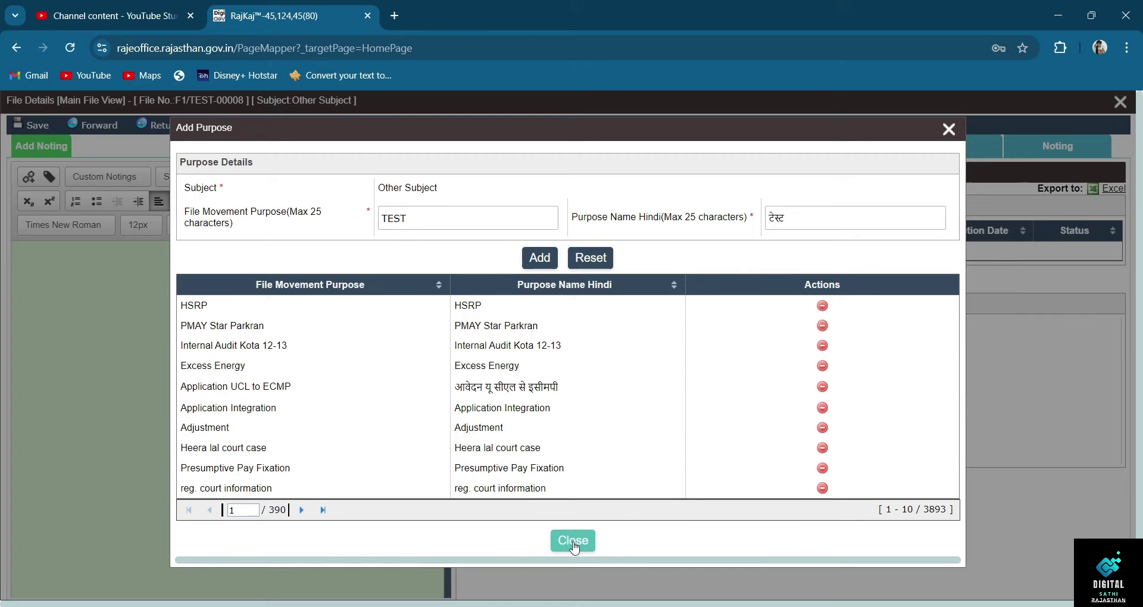
{"action": "left_click", "coordinate": [575, 546]}
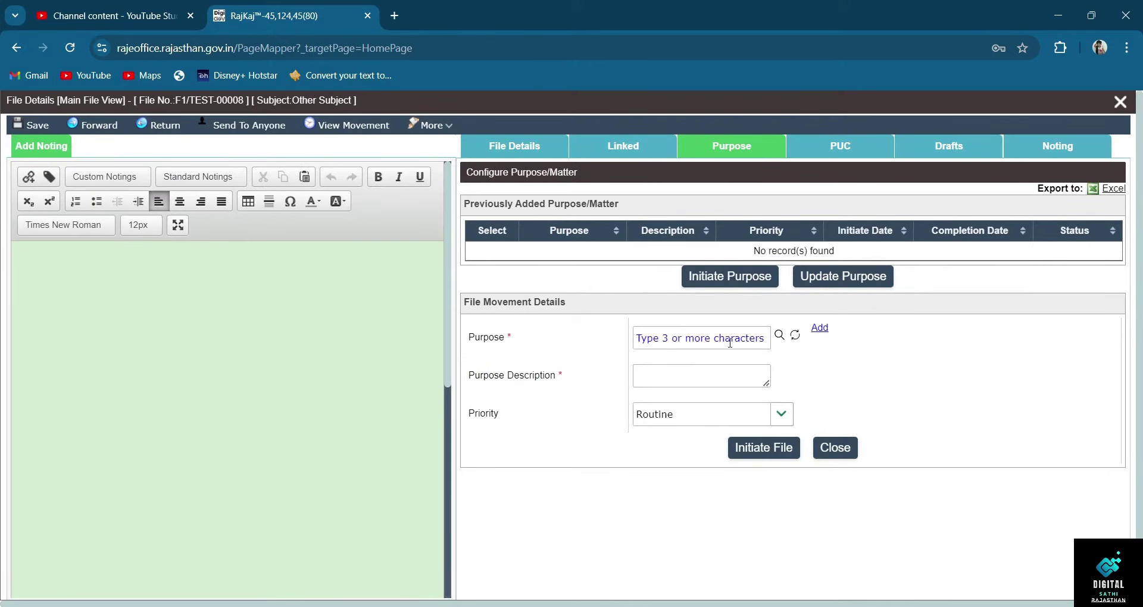
- Search the purpose list for 'pension', set PENSION as the purpose, and go to Purpose Description
{"action": "left_click", "coordinate": [779, 336]}
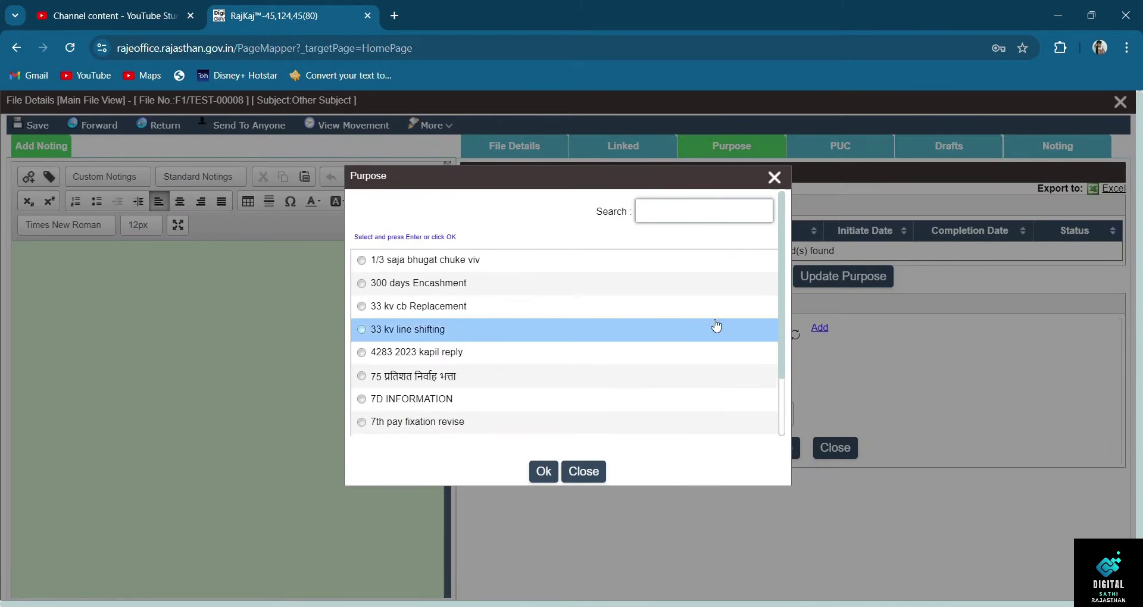
{"action": "left_click", "coordinate": [674, 216]}
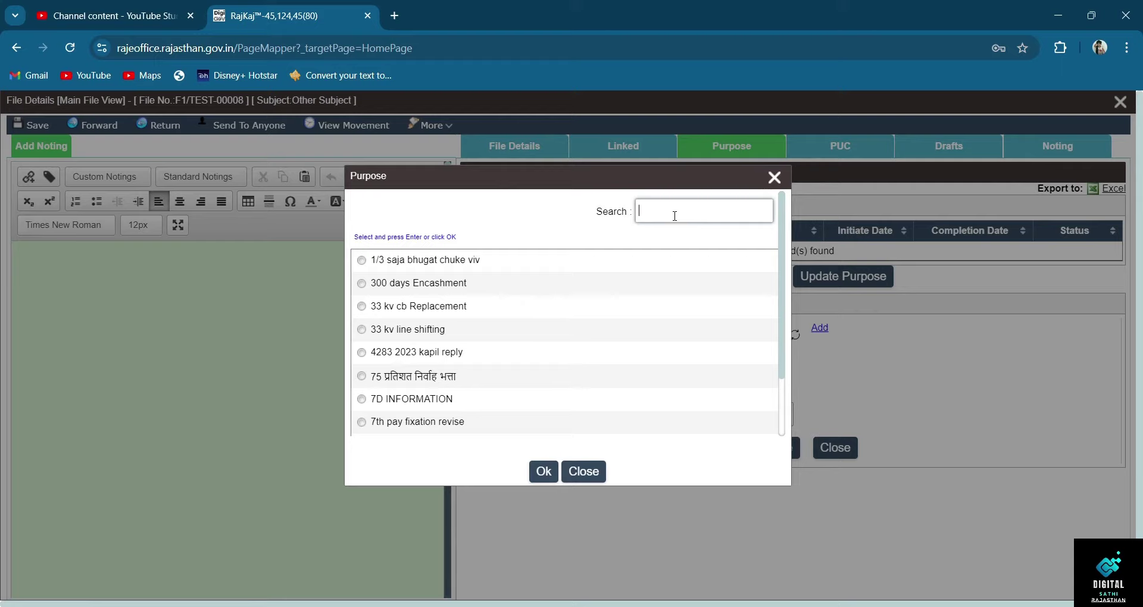
{"action": "type", "text": "पेंशन"}
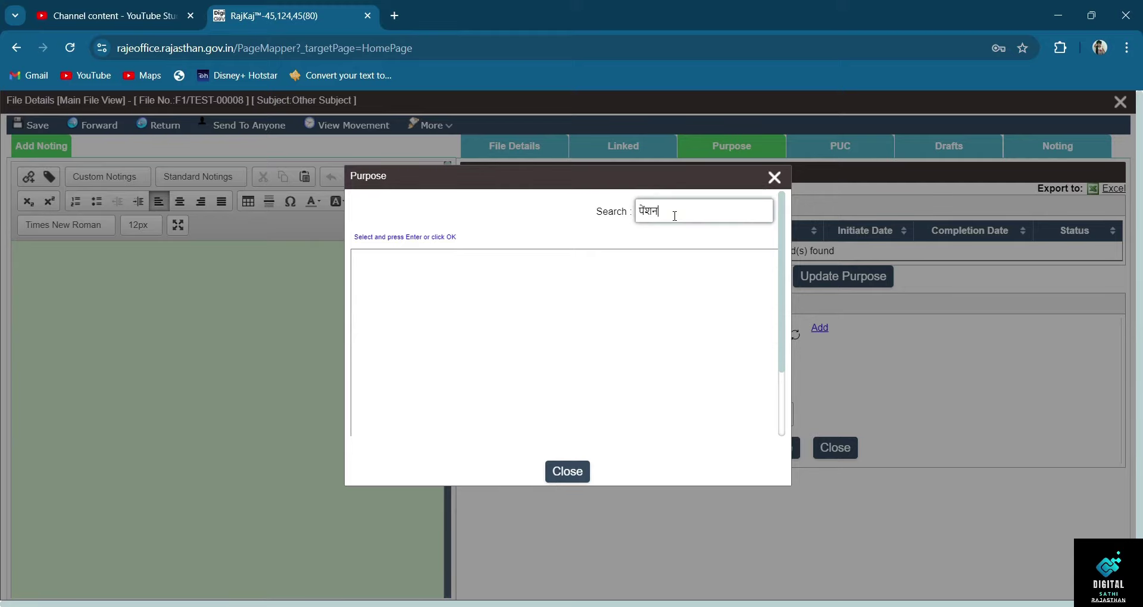
{"action": "key", "text": "BackSpace"}
{"action": "key", "text": "BackSpace"}
{"action": "key", "text": "BackSpace"}
{"action": "key", "text": "BackSpace"}
{"action": "type", "text": "pur"}
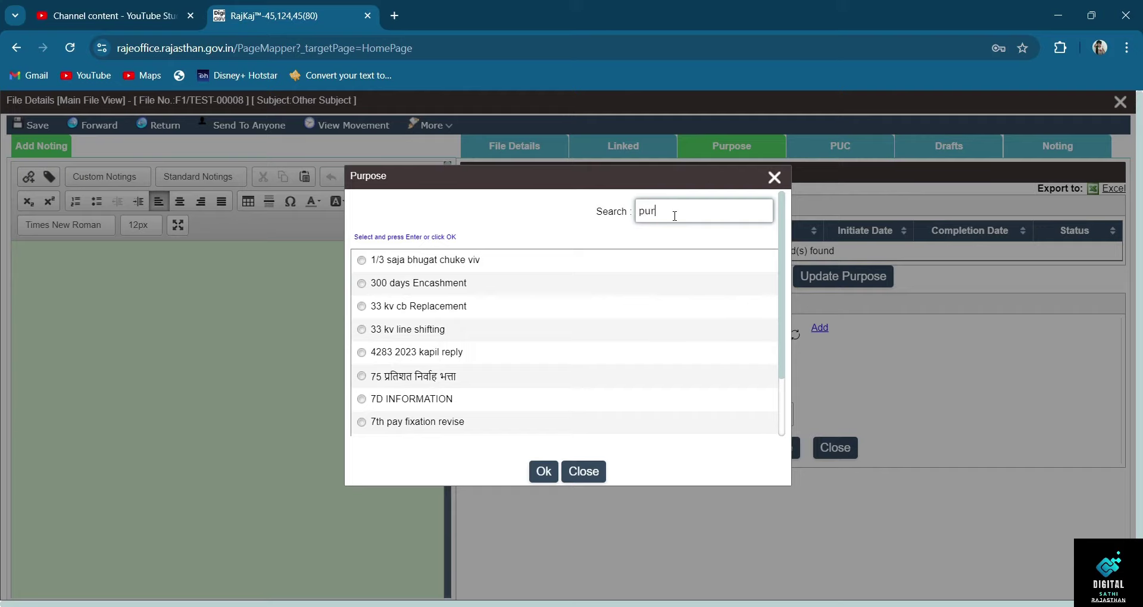
{"action": "key", "text": "BackSpace"}
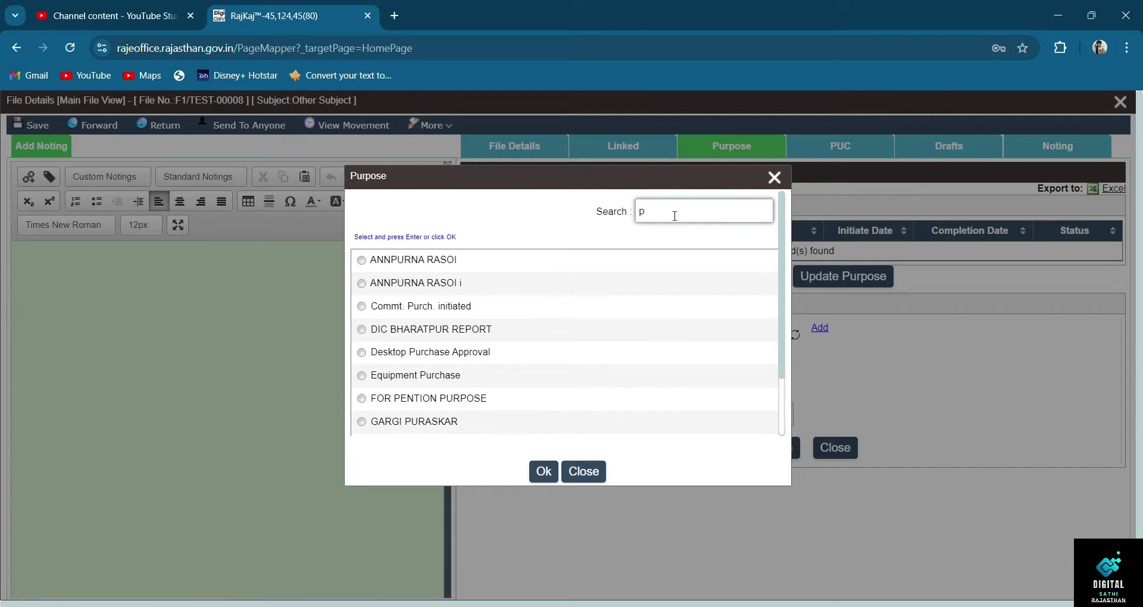
{"action": "type", "text": "ension"}
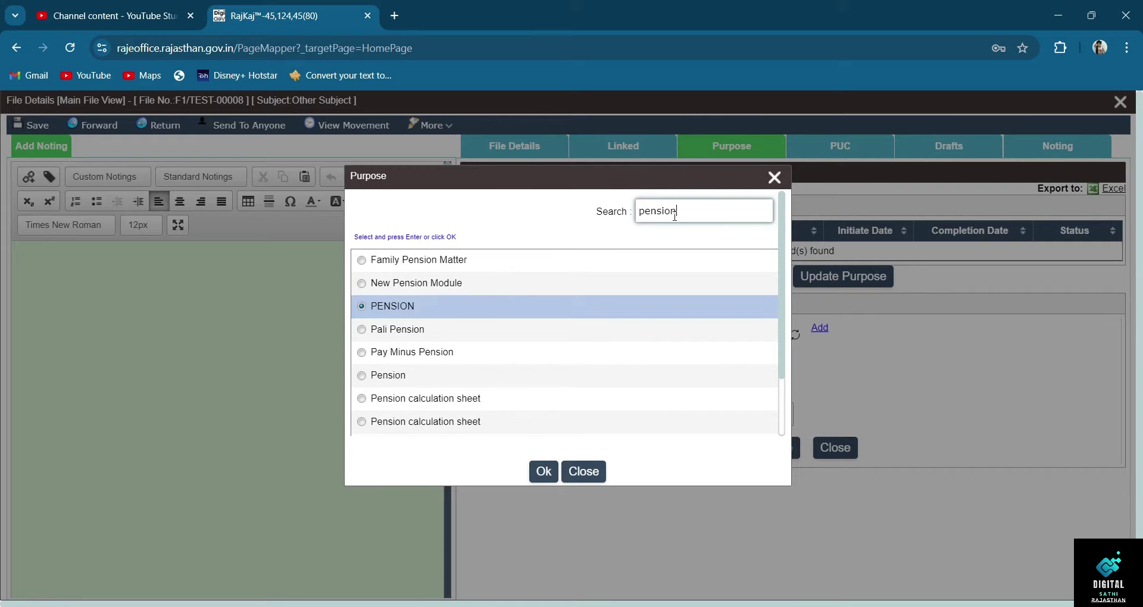
{"action": "left_click", "coordinate": [535, 473]}
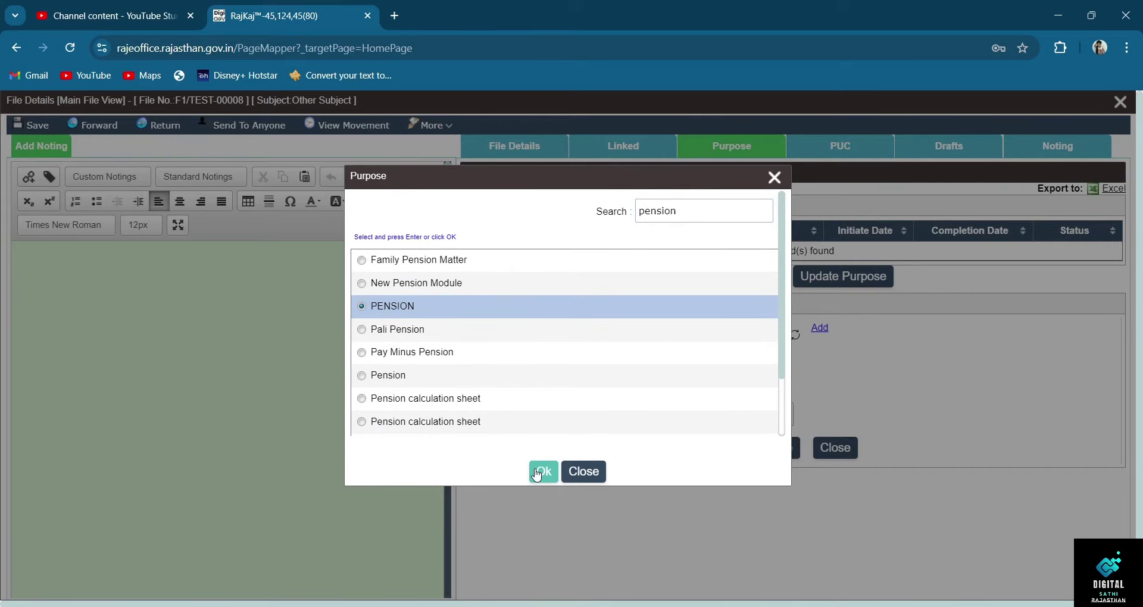
{"action": "left_click", "coordinate": [535, 473]}
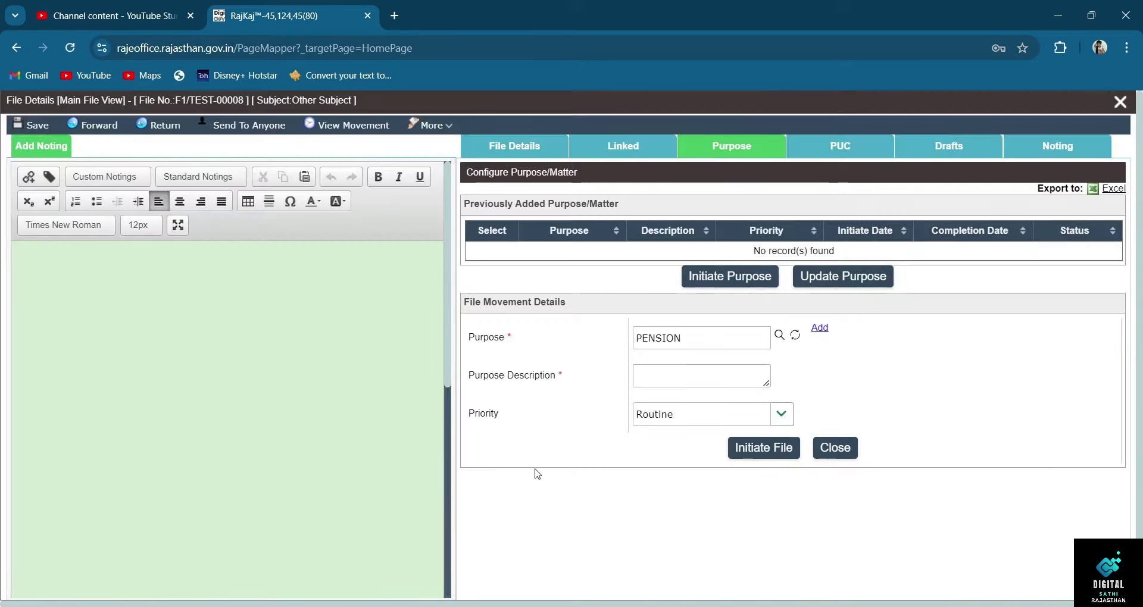
{"action": "left_click", "coordinate": [693, 375]}
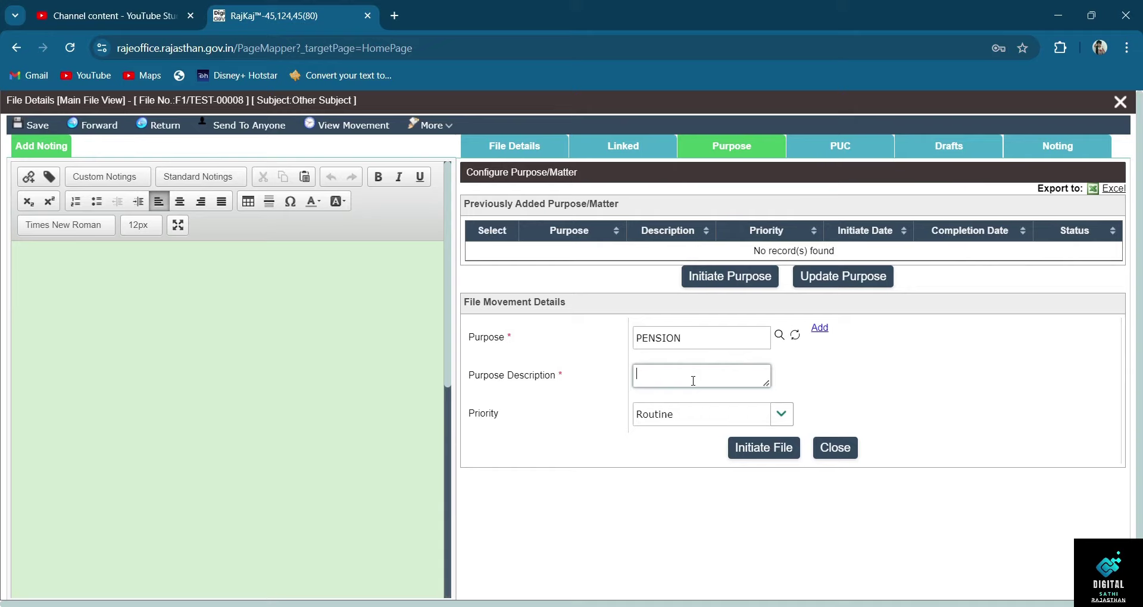
- Enter 'pension cancel' as the purpose description
{"action": "type", "text": "pension ce"}
{"action": "key", "text": "BackSpace"}
{"action": "type", "text": "ancel"}
- Keep priority Routine, save the PENSION purpose, and switch to the PUC section
{"action": "left_click", "coordinate": [784, 420]}
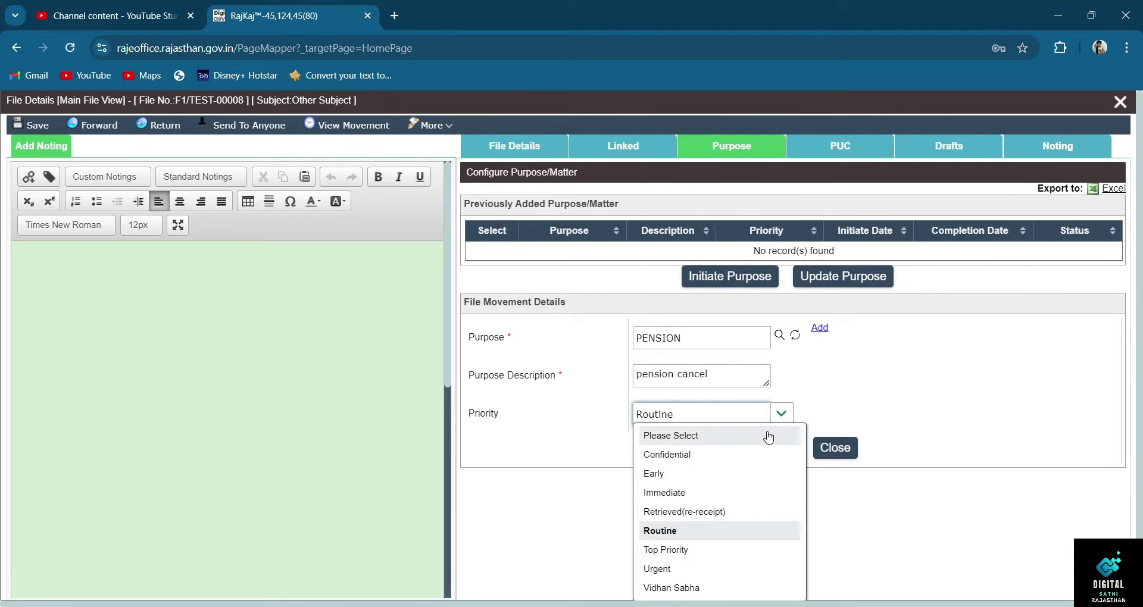
{"action": "key", "text": "Escape"}
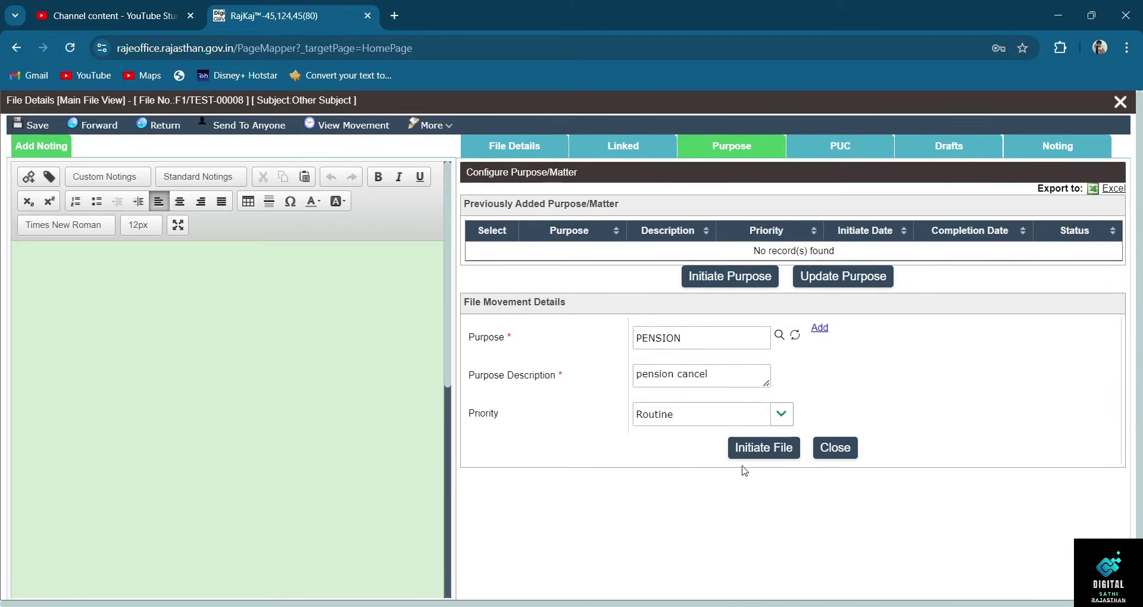
{"action": "left_click", "coordinate": [779, 415]}
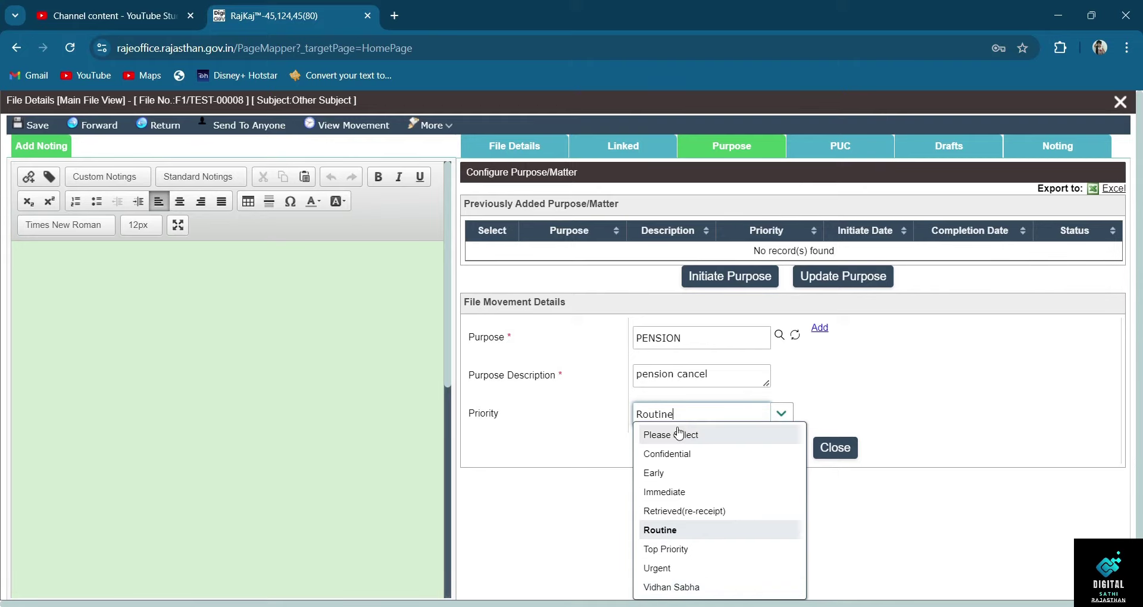
{"action": "left_click", "coordinate": [685, 531]}
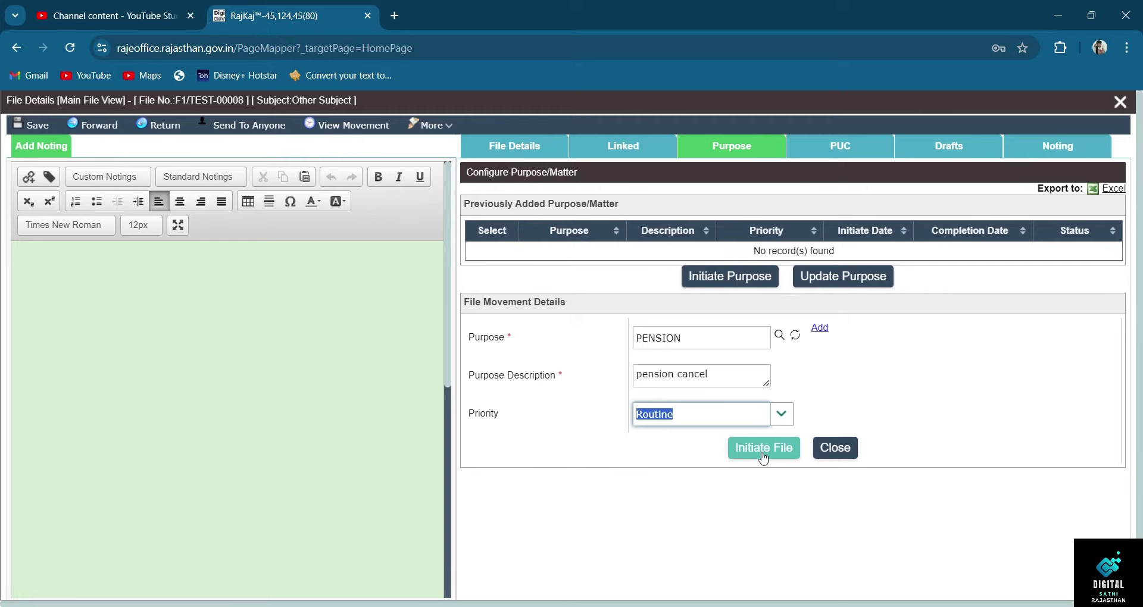
{"action": "left_click", "coordinate": [763, 456]}
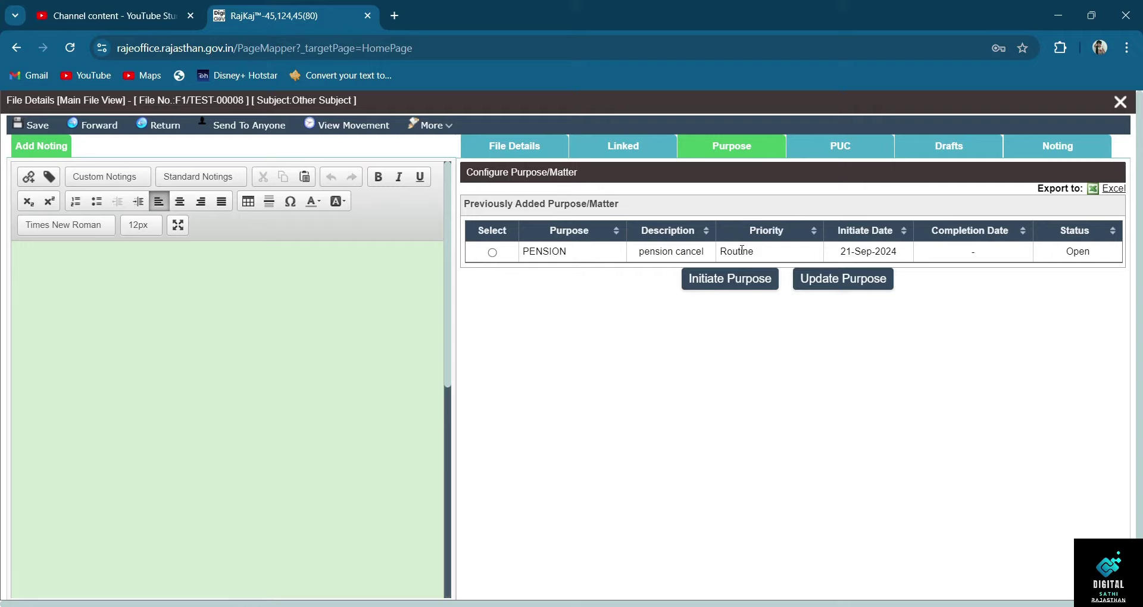
{"action": "left_click", "coordinate": [853, 149]}
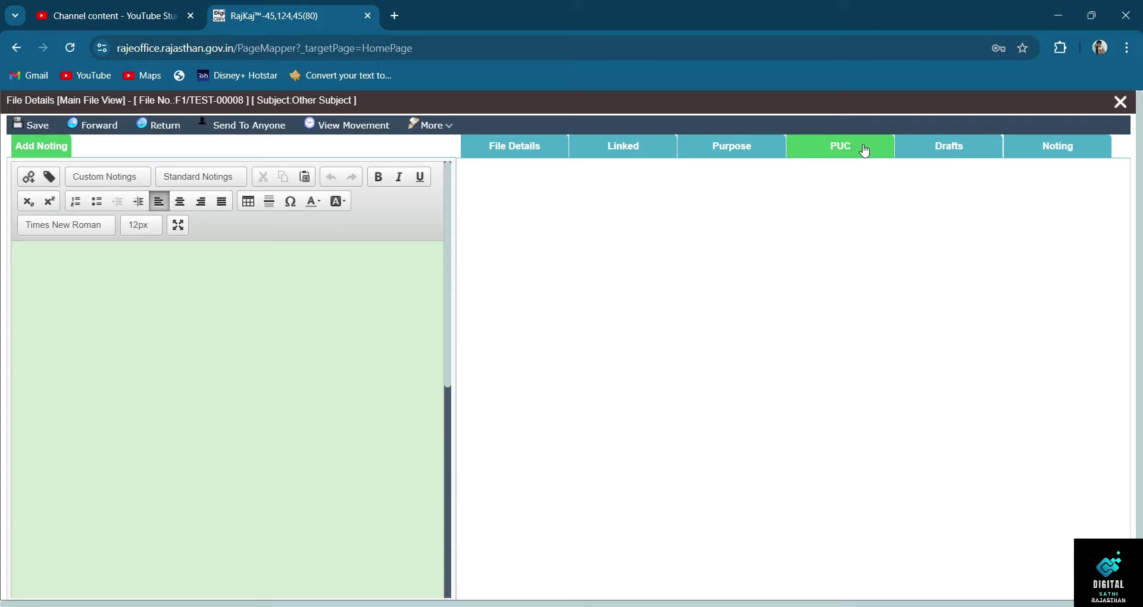
- Add a PDF as another-attachment PUC named 'application for pension cancel' and save it
{"action": "left_click", "coordinate": [867, 156]}
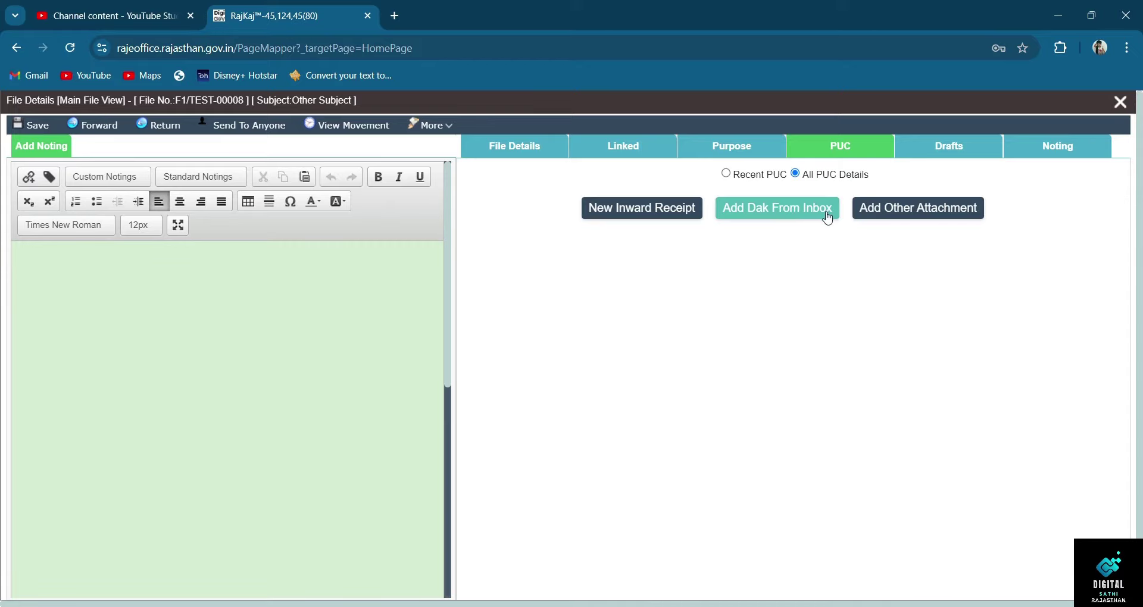
{"action": "left_click", "coordinate": [900, 218]}
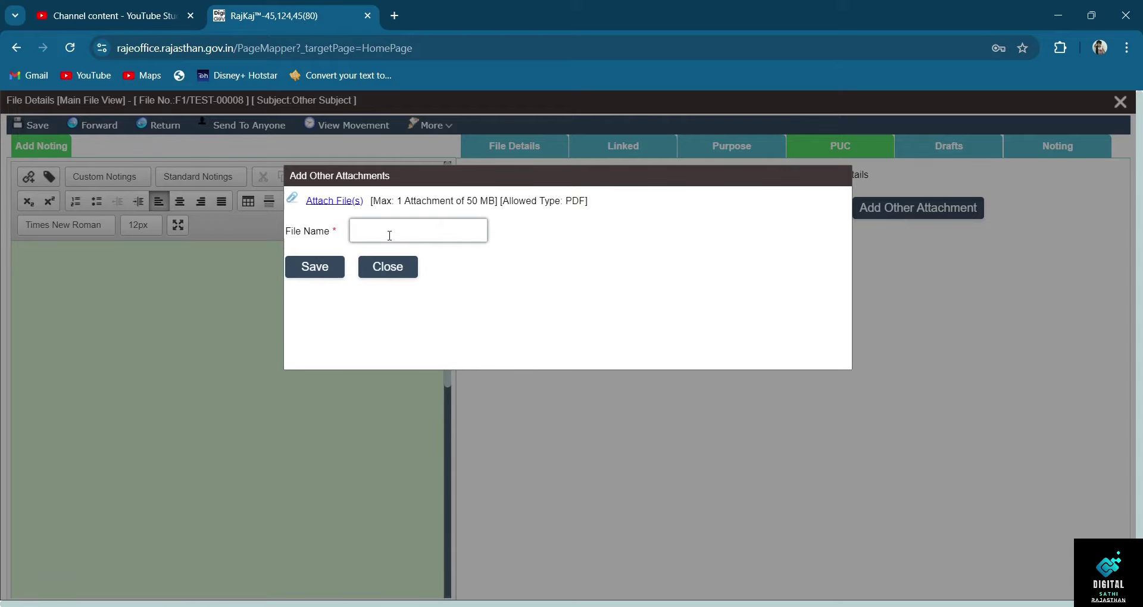
{"action": "left_click", "coordinate": [345, 202]}
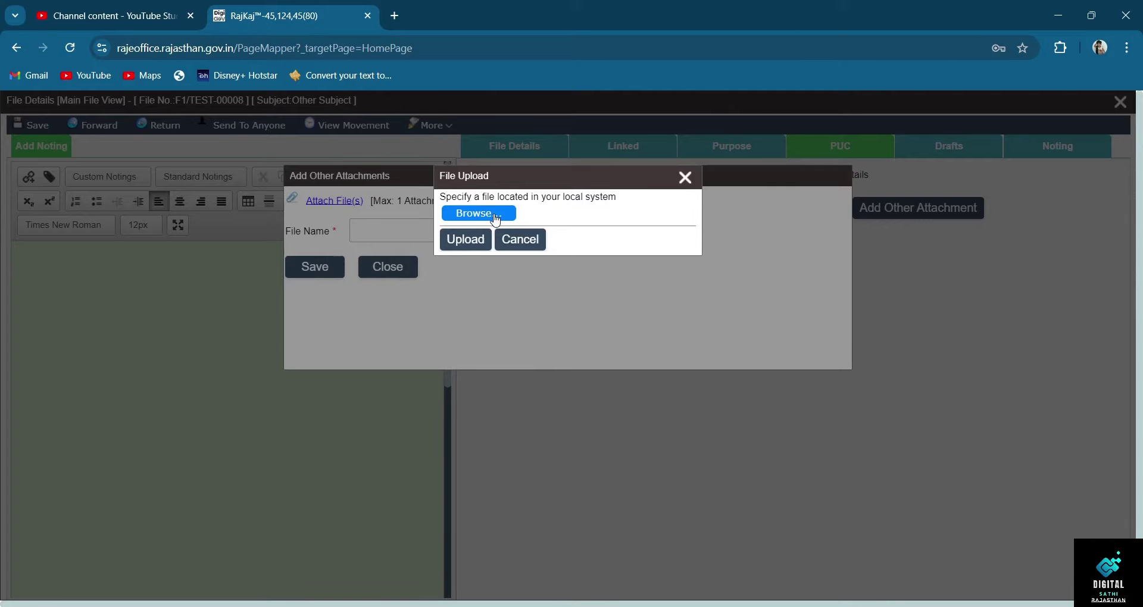
{"action": "left_click", "coordinate": [492, 216]}
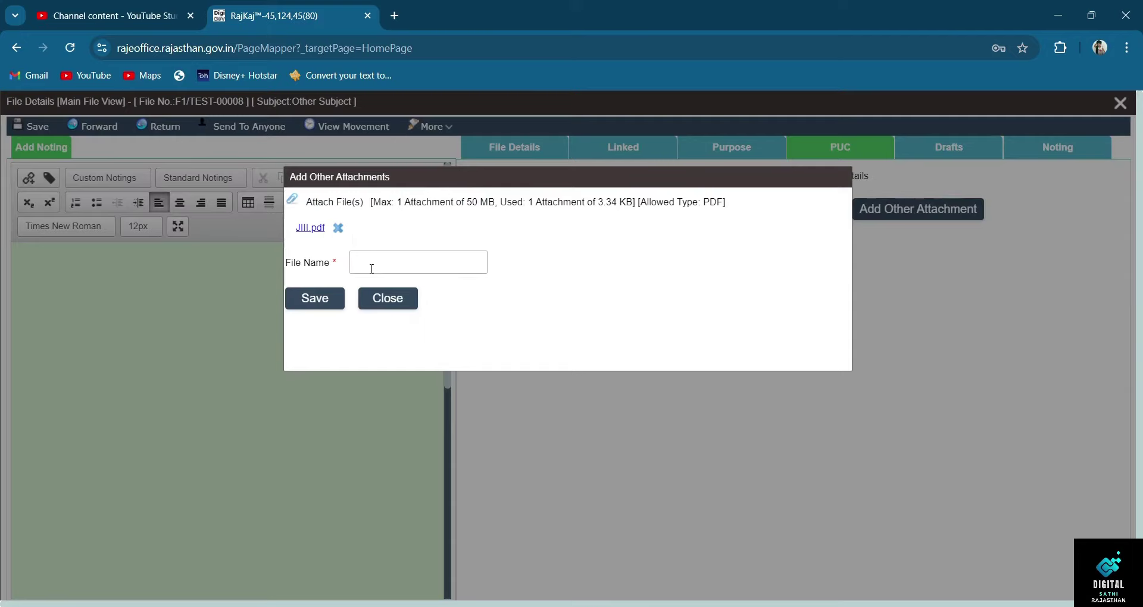
{"action": "left_click", "coordinate": [371, 269]}
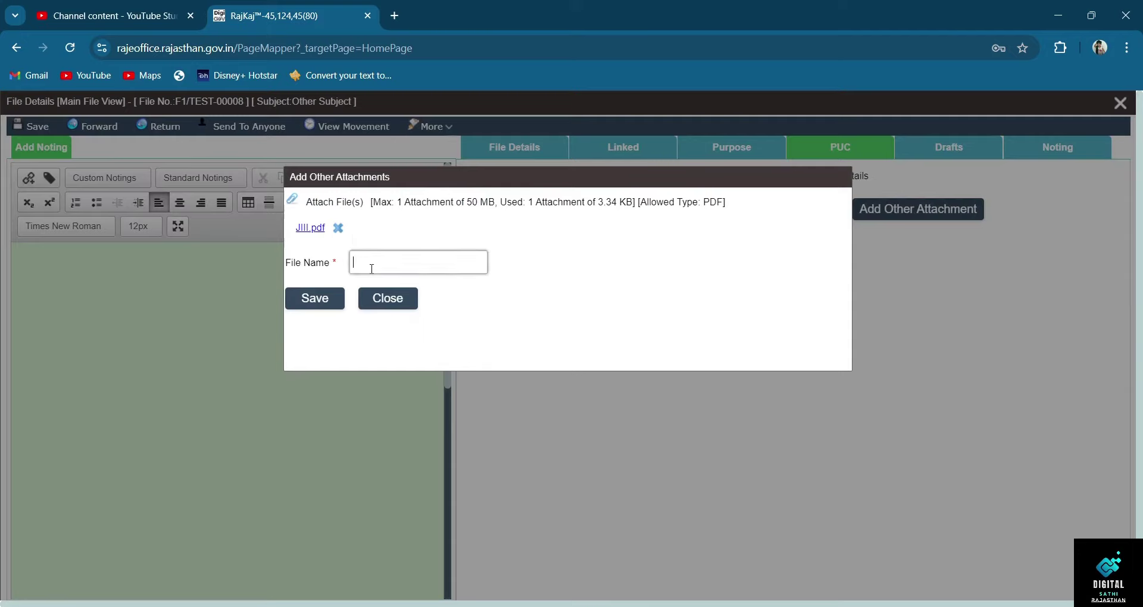
{"action": "type", "text": "pension application"}
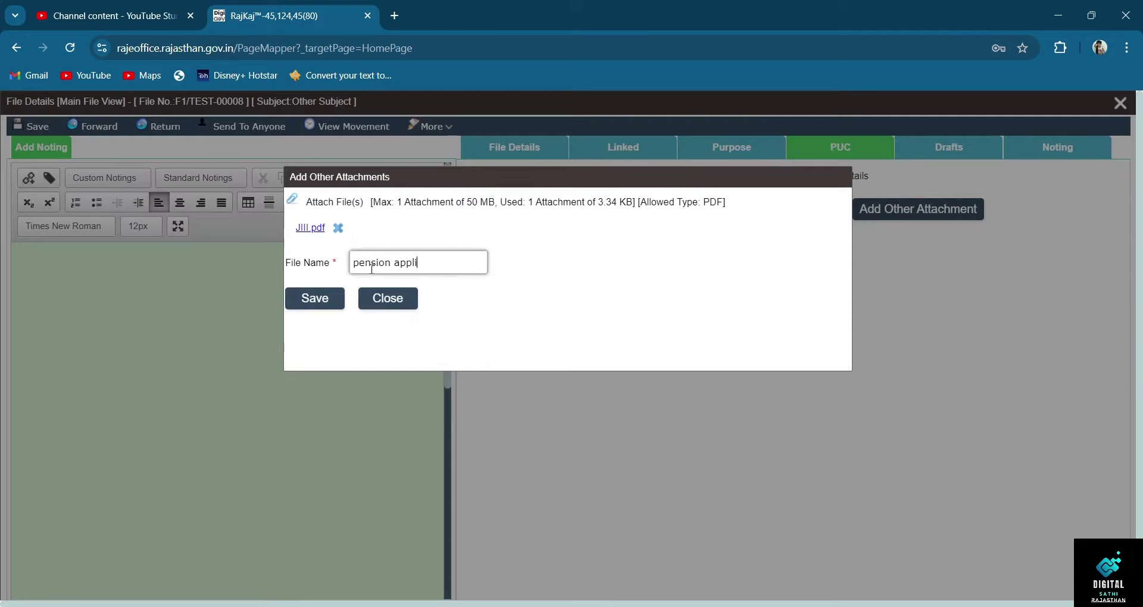
{"action": "type", "text": " fo"}
{"action": "key", "text": "BackSpace"}
{"action": "key", "text": "BackSpace"}
{"action": "key", "text": "BackSpace"}
{"action": "key", "text": "BackSpace"}
{"action": "key", "text": "BackSpace"}
{"action": "key", "text": "BackSpace"}
{"action": "key", "text": "BackSpace"}
{"action": "key", "text": "BackSpace"}
{"action": "key", "text": "BackSpace"}
{"action": "key", "text": "BackSpace"}
{"action": "key", "text": "BackSpace"}
{"action": "key", "text": "BackSpace"}
{"action": "key", "text": "BackSpace"}
{"action": "key", "text": "BackSpace"}
{"action": "key", "text": "BackSpace"}
{"action": "key", "text": "BackSpace"}
{"action": "key", "text": "BackSpace"}
{"action": "key", "text": "BackSpace"}
{"action": "key", "text": "BackSpace"}
{"action": "key", "text": "BackSpace"}
{"action": "key", "text": "BackSpace"}
{"action": "key", "text": "BackSpace"}
{"action": "type", "text": "application for pension cancel"}
{"action": "left_click", "coordinate": [328, 309]}
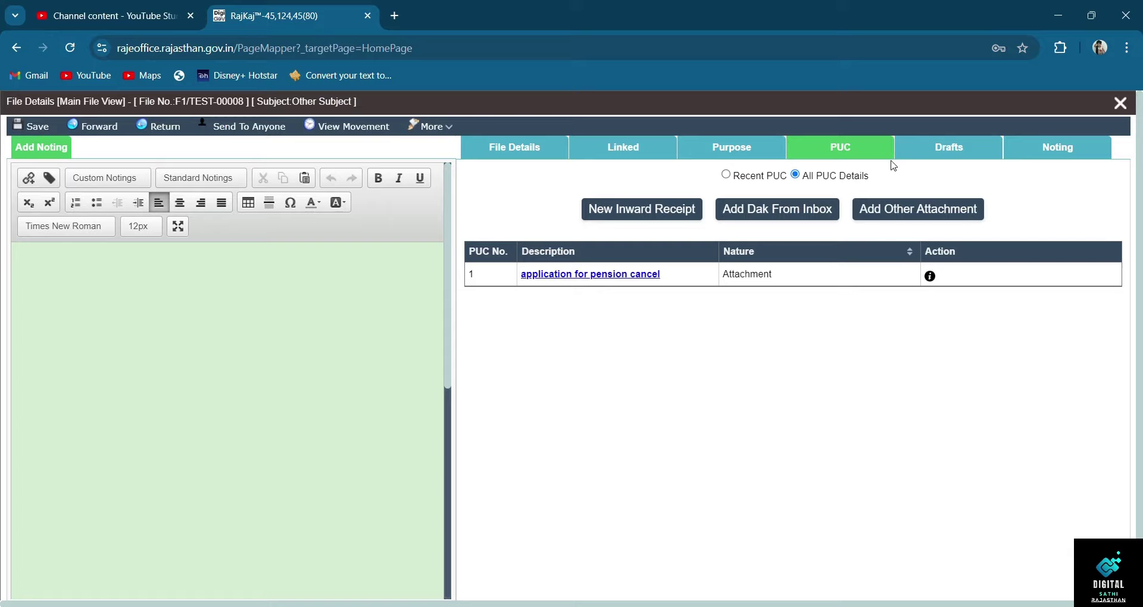
- In Drafts, prepare an Online DFA draft from the File Common Template
{"action": "left_click", "coordinate": [955, 154]}
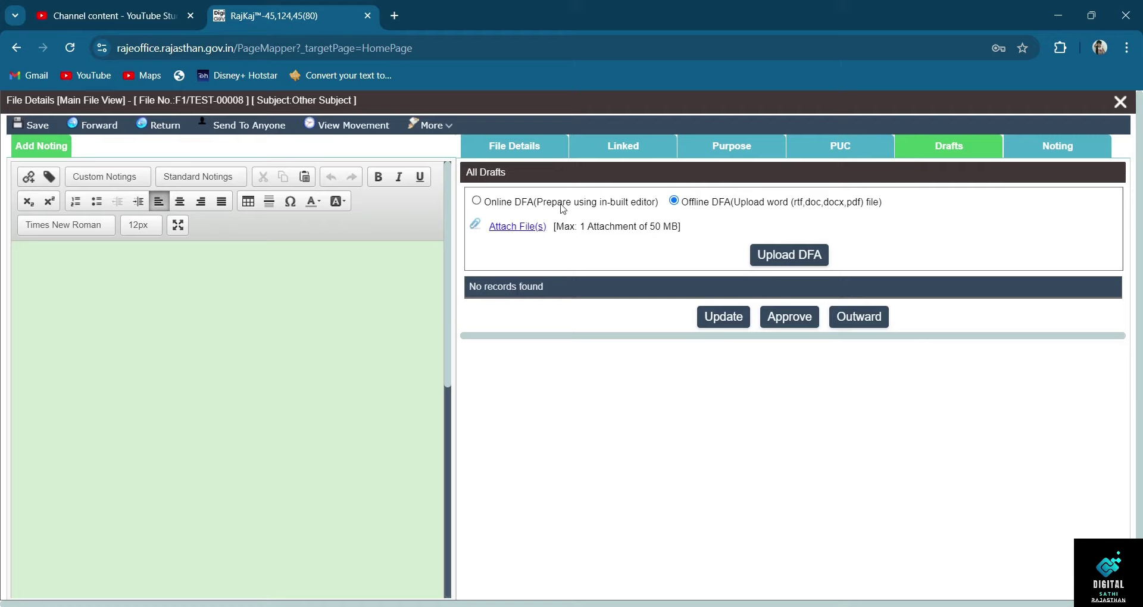
{"action": "left_click", "coordinate": [476, 201]}
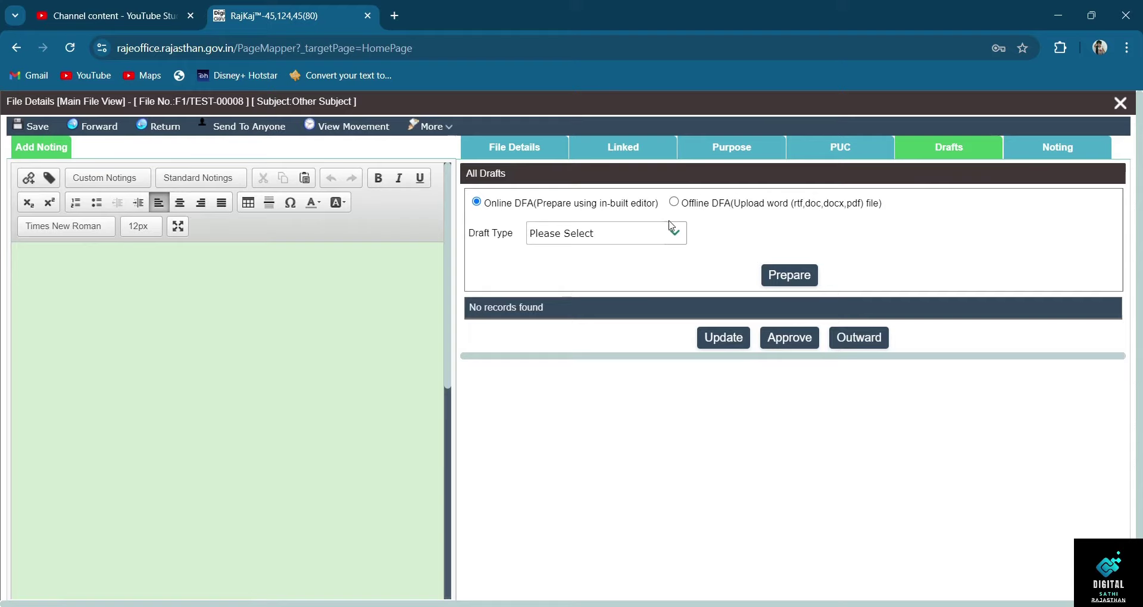
{"action": "left_click", "coordinate": [671, 229]}
{"action": "left_click", "coordinate": [645, 278]}
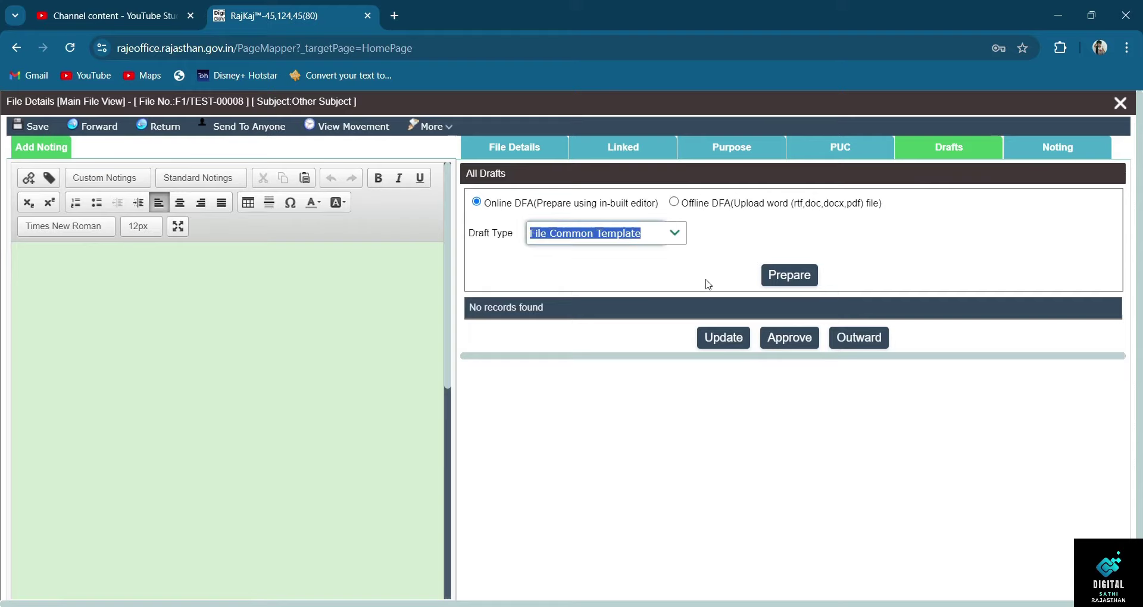
{"action": "left_click", "coordinate": [778, 282]}
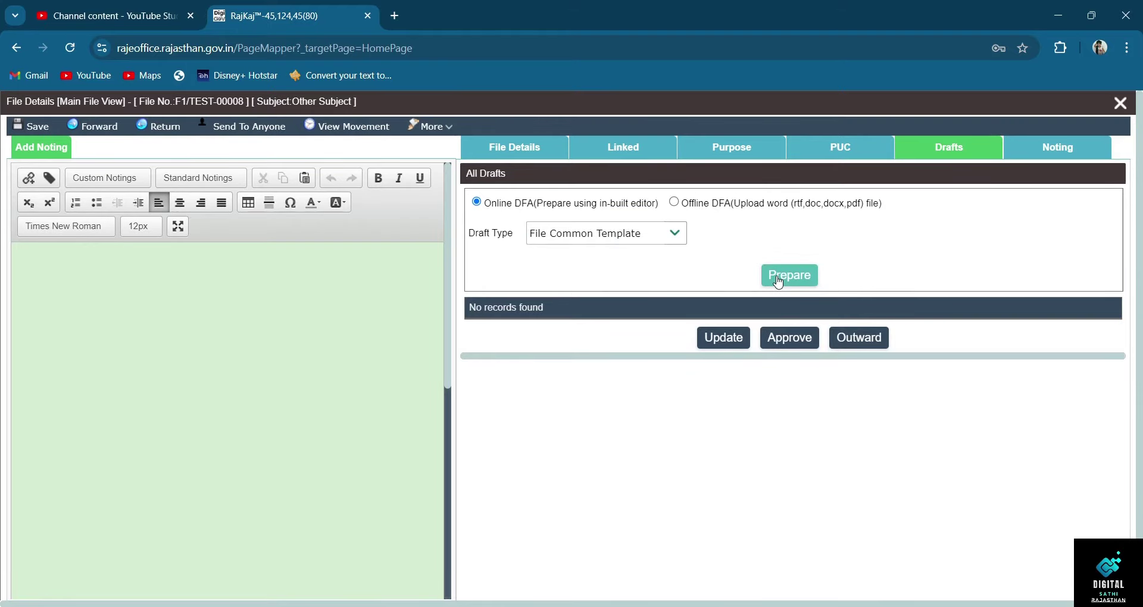
{"action": "left_click", "coordinate": [794, 282]}
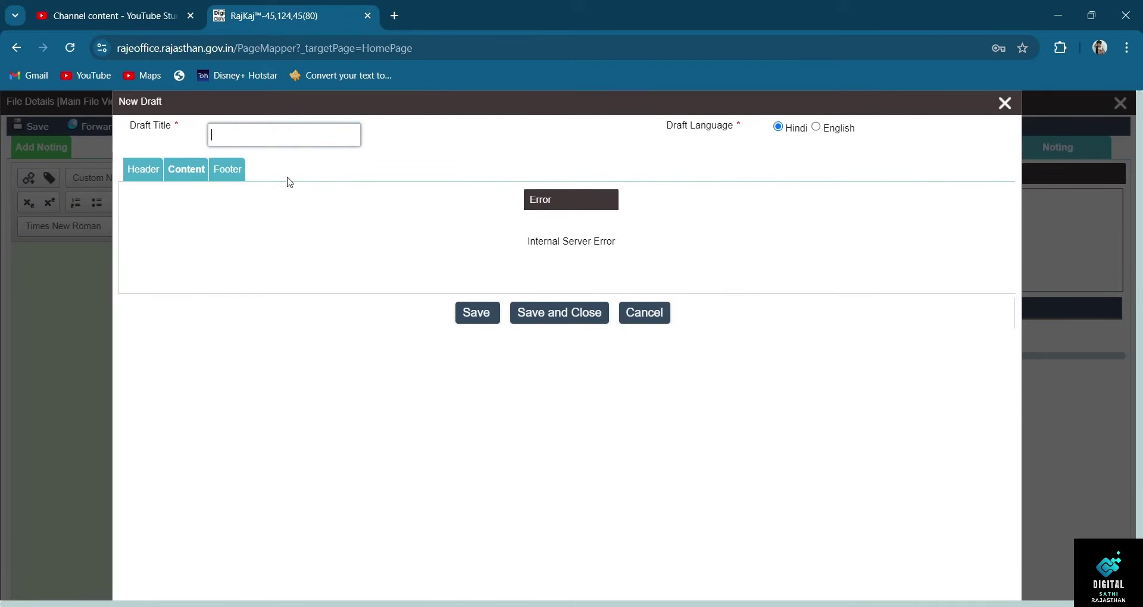
- Select the draft's content, then close the New Draft dialog without saving
{"action": "left_click", "coordinate": [350, 194]}
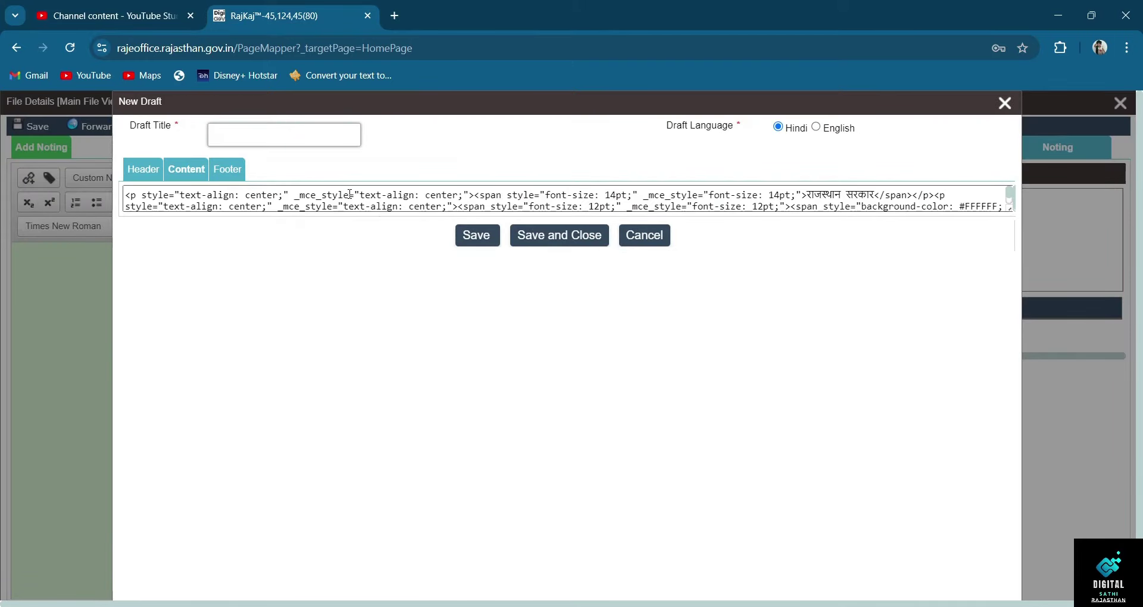
{"action": "scroll", "coordinate": [349, 196], "scroll_direction": "down", "scroll_amount": 5}
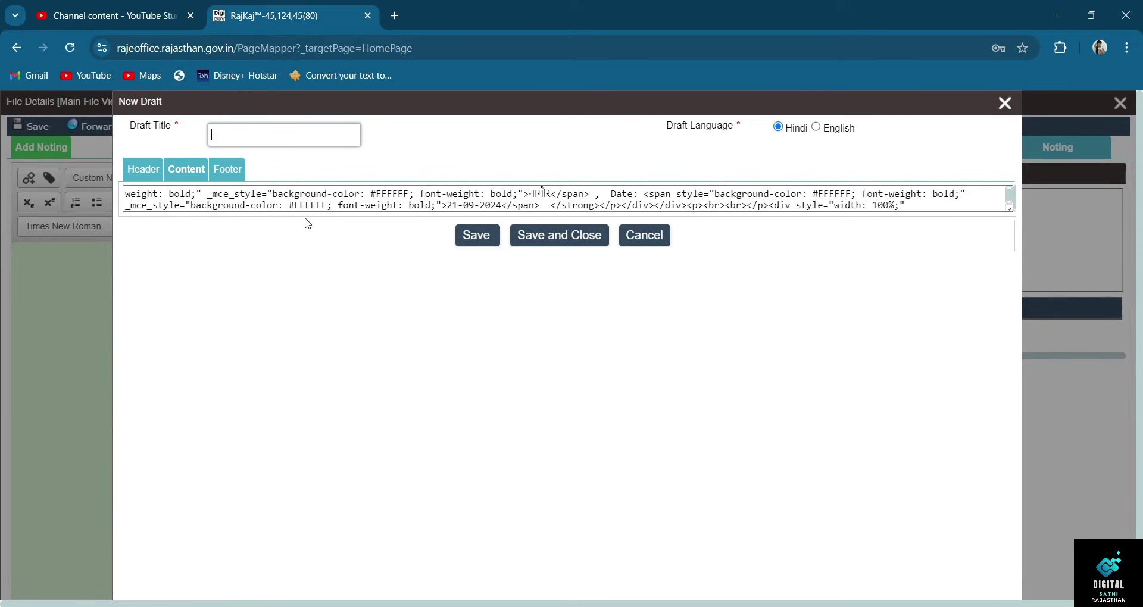
{"action": "key", "text": "ctrl+a"}
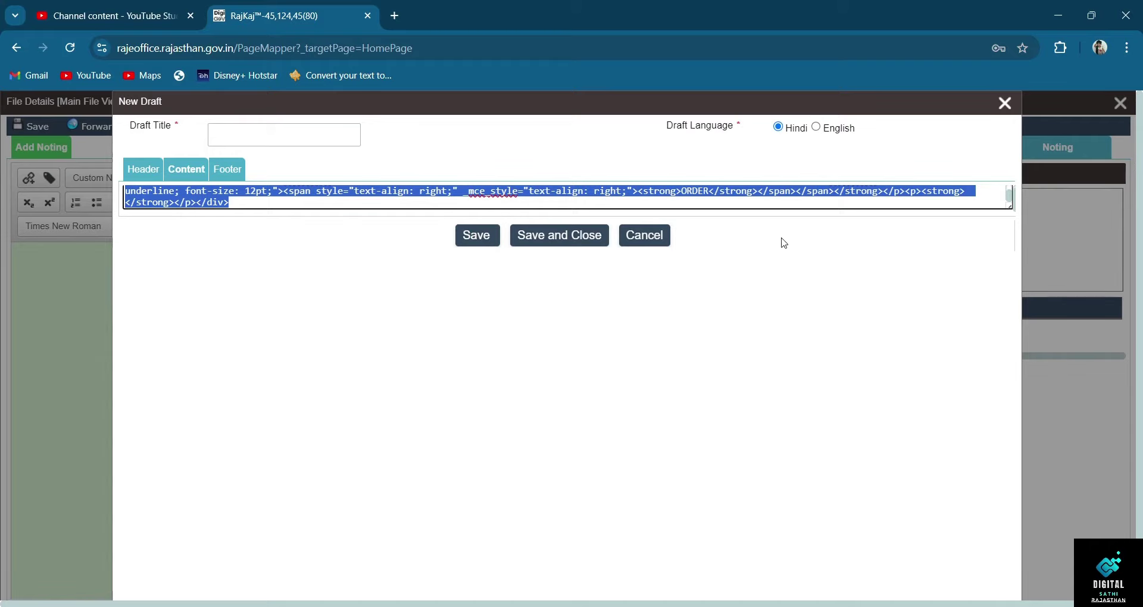
{"action": "left_click", "coordinate": [1002, 107]}
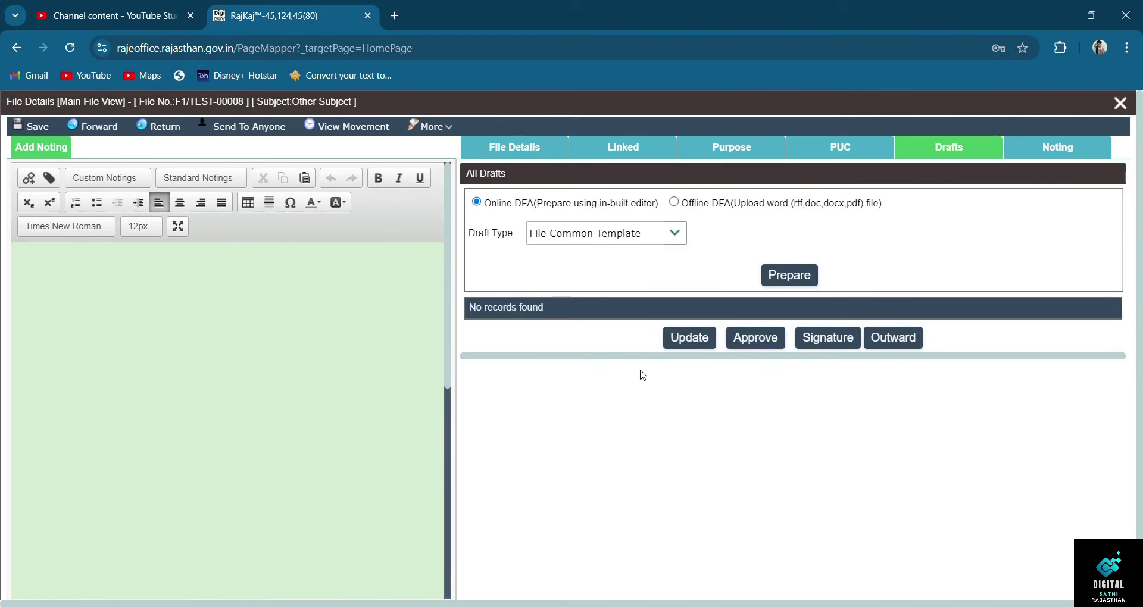
- Upload JAN AADHAR.pdf as an Offline DFA draft
{"action": "left_click", "coordinate": [674, 203]}
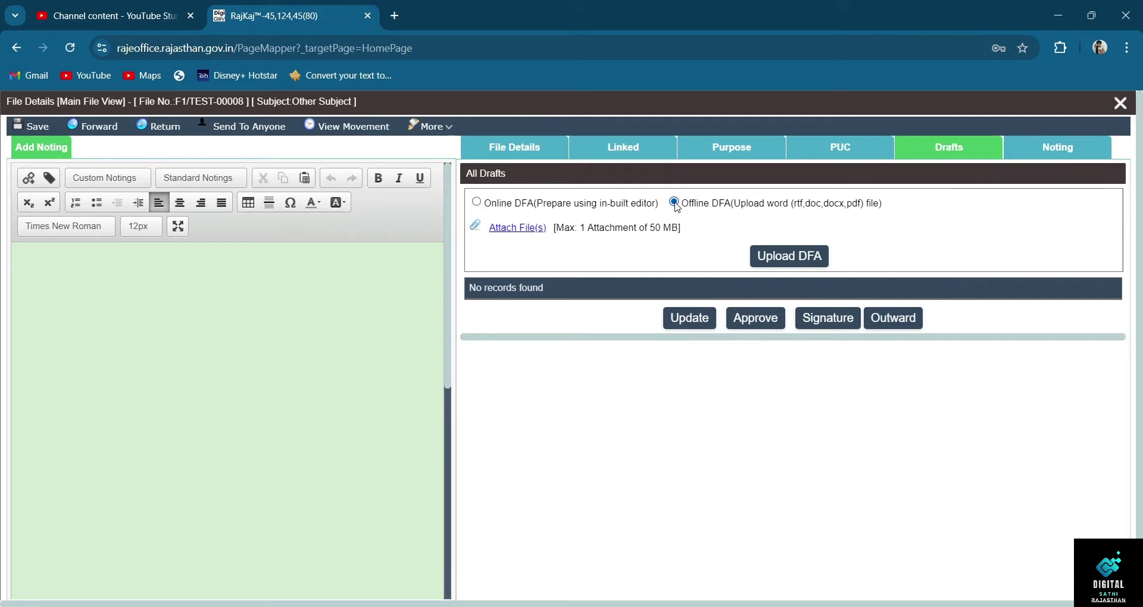
{"action": "left_click", "coordinate": [527, 229]}
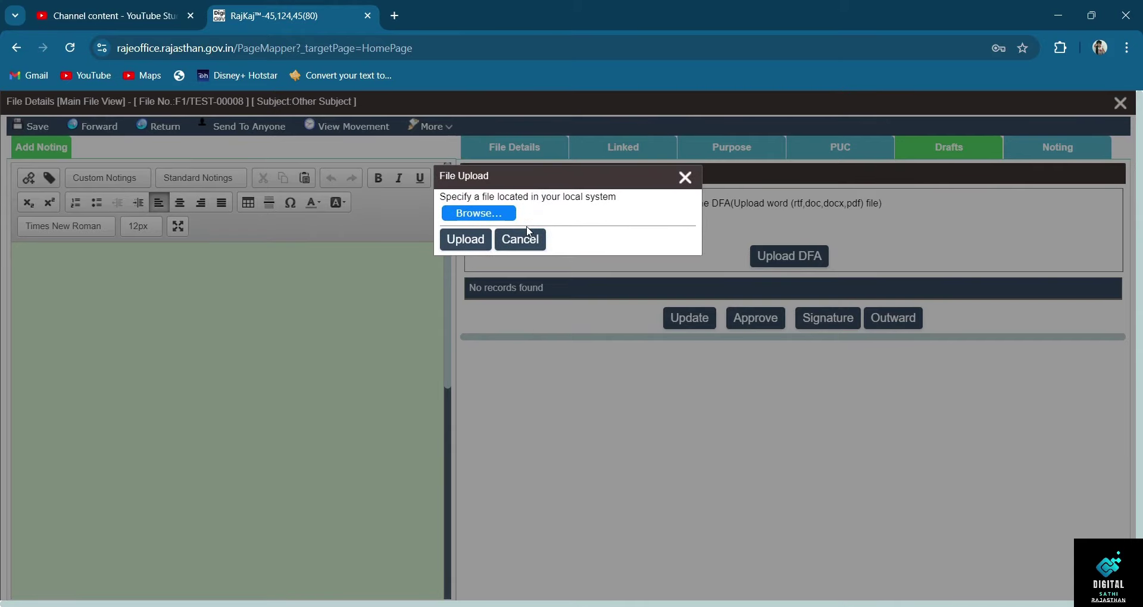
{"action": "left_click", "coordinate": [498, 217]}
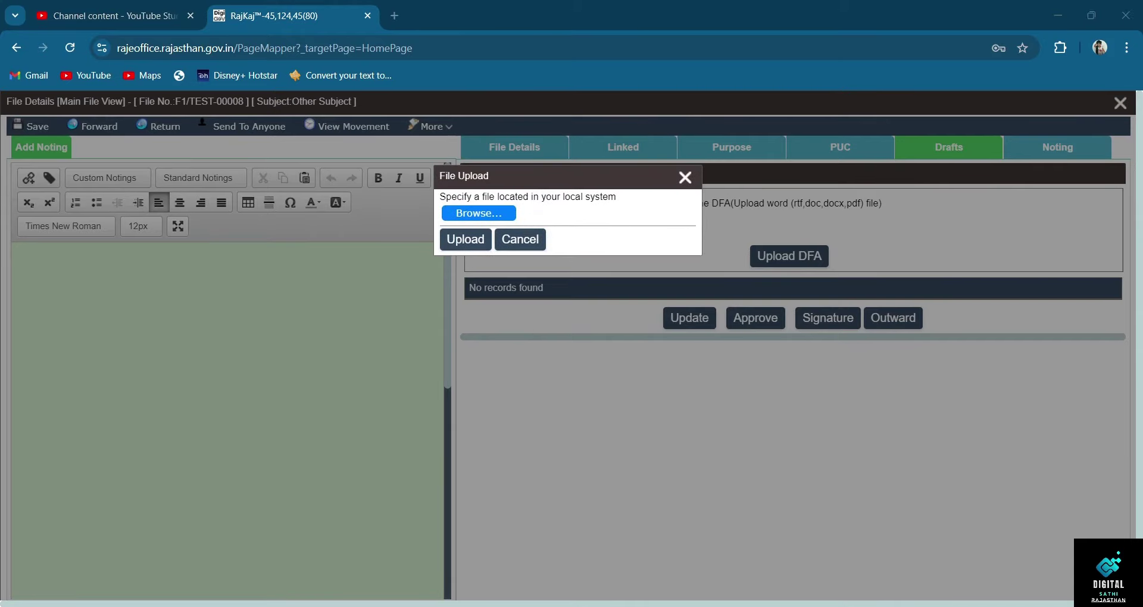
{"action": "key", "text": "Return"}
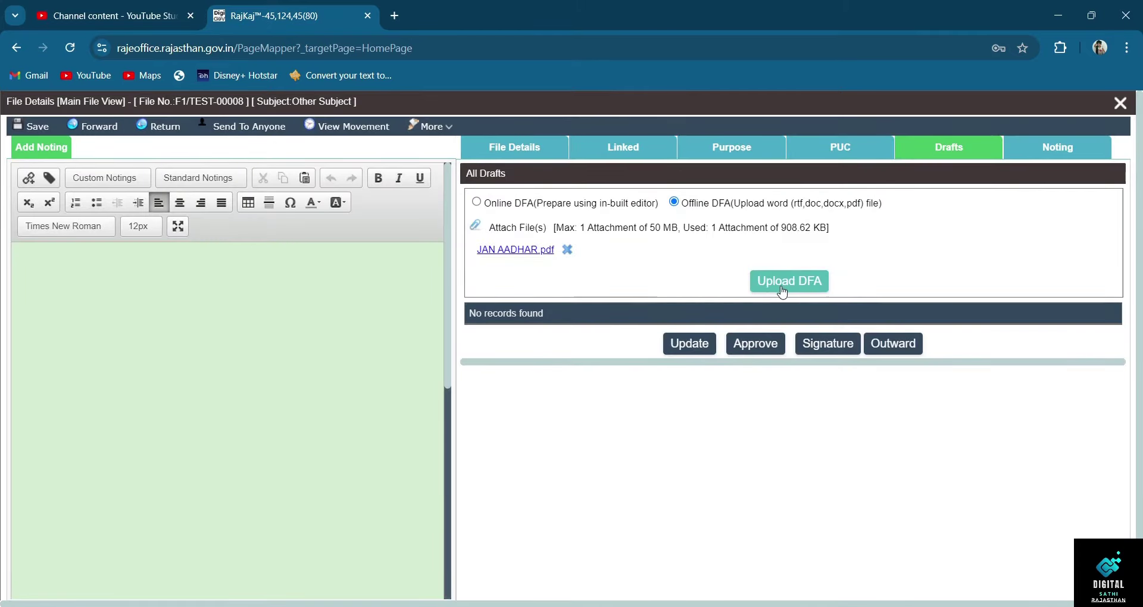
{"action": "left_click", "coordinate": [786, 289]}
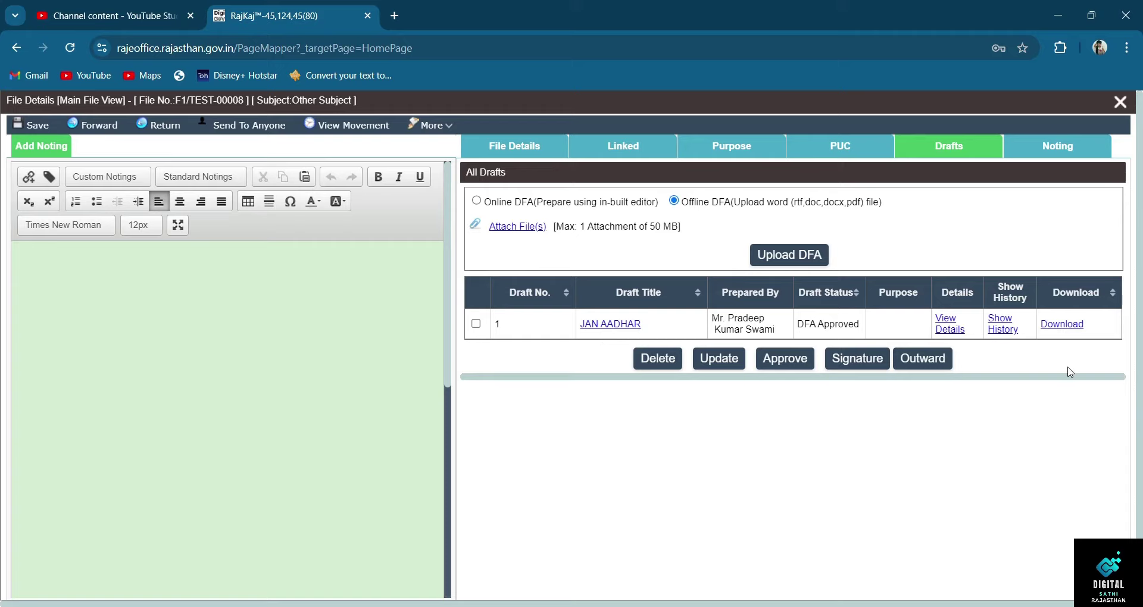
- Tick the JAN AADHAR draft and begin the noting with 'श्रीमान'
{"action": "left_click", "coordinate": [476, 325]}
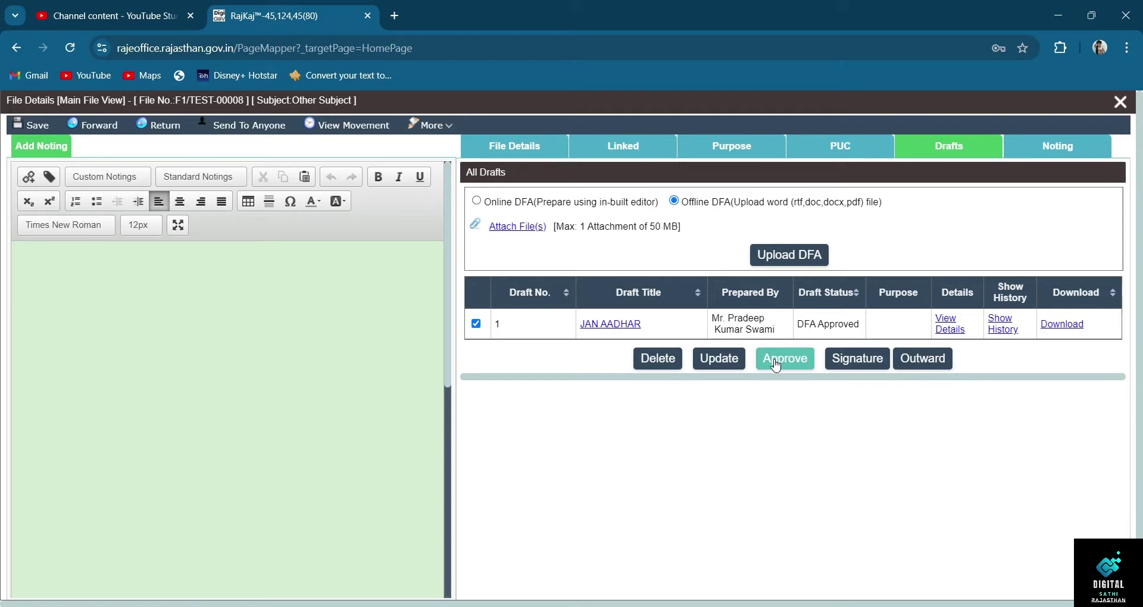
{"action": "left_click_drag", "start_coordinate": [798, 326], "coordinate": [851, 329]}
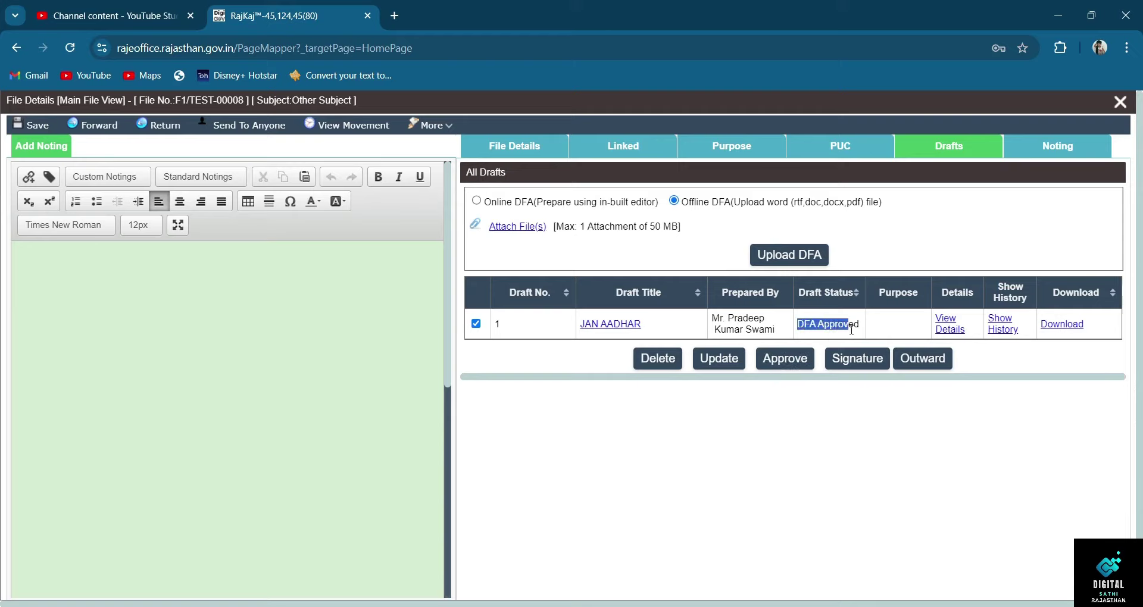
{"action": "left_click", "coordinate": [790, 404]}
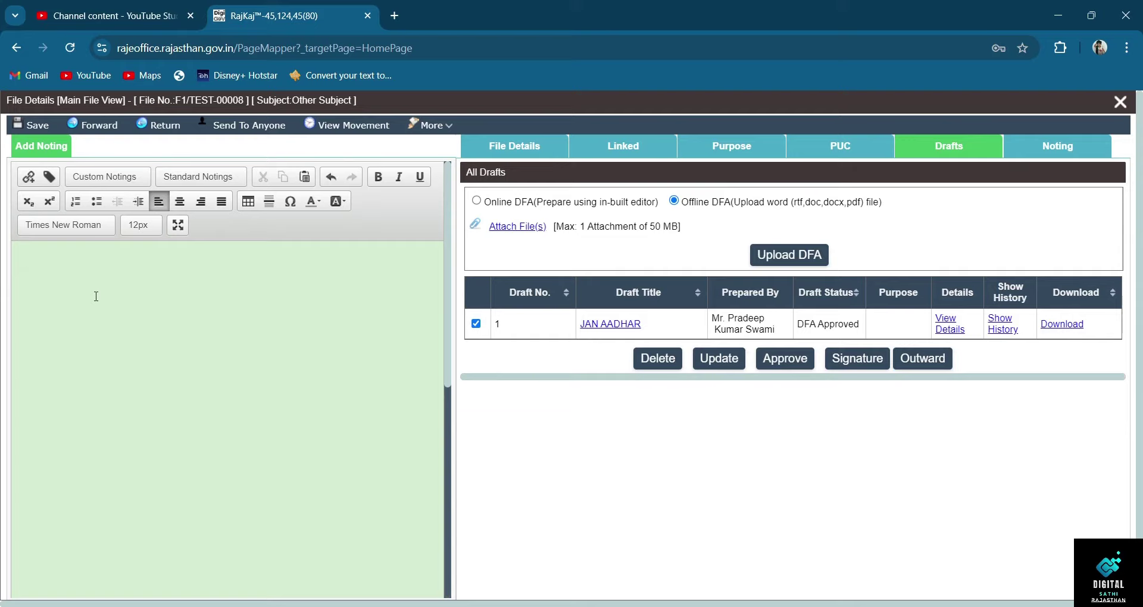
{"action": "type", "text": "श्रीमान"}
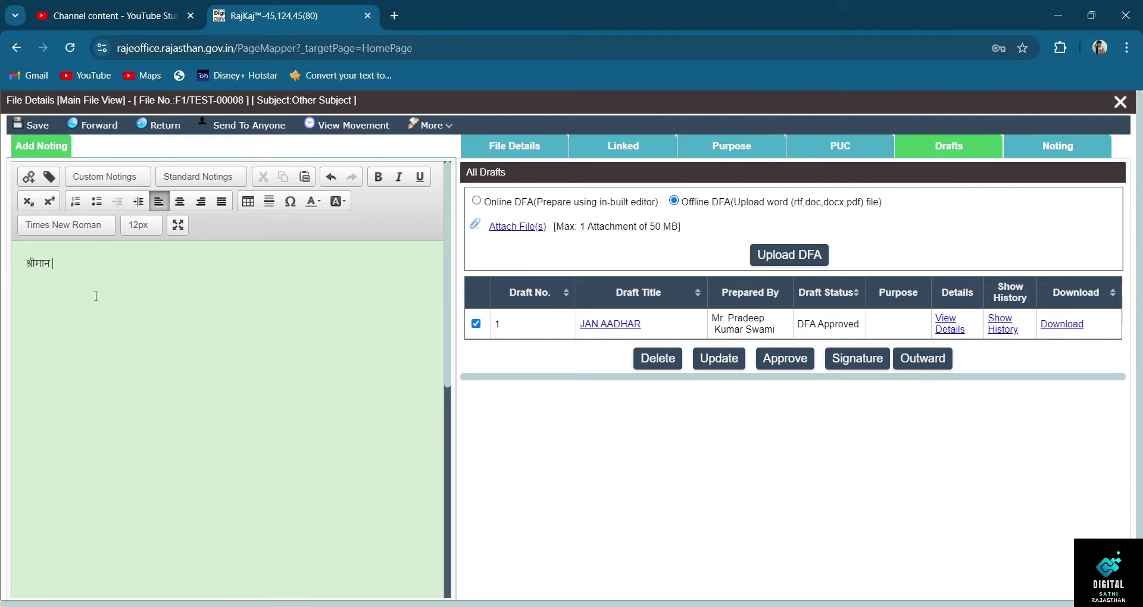